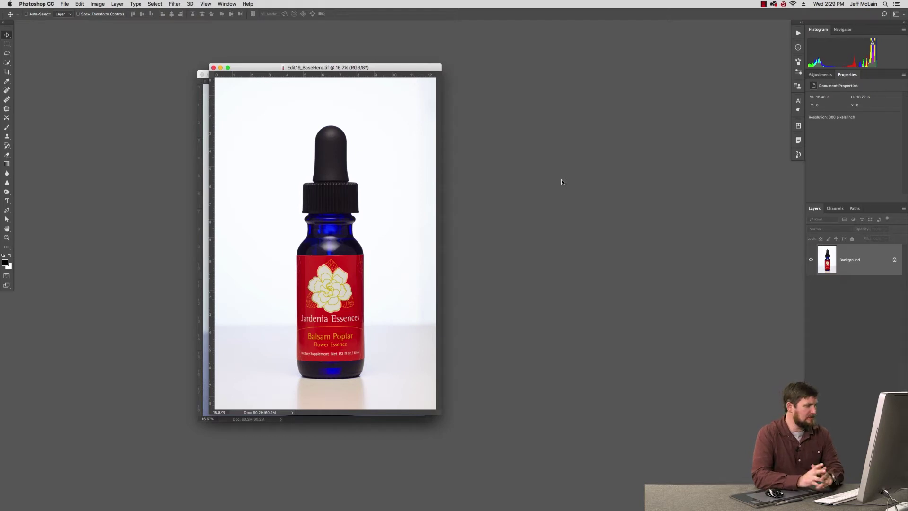
Try to select the white backdrop around the bottle in Edit19_BaseHero.tif with the Magic Wand, and inspect the selection along the label's edge
key(w)
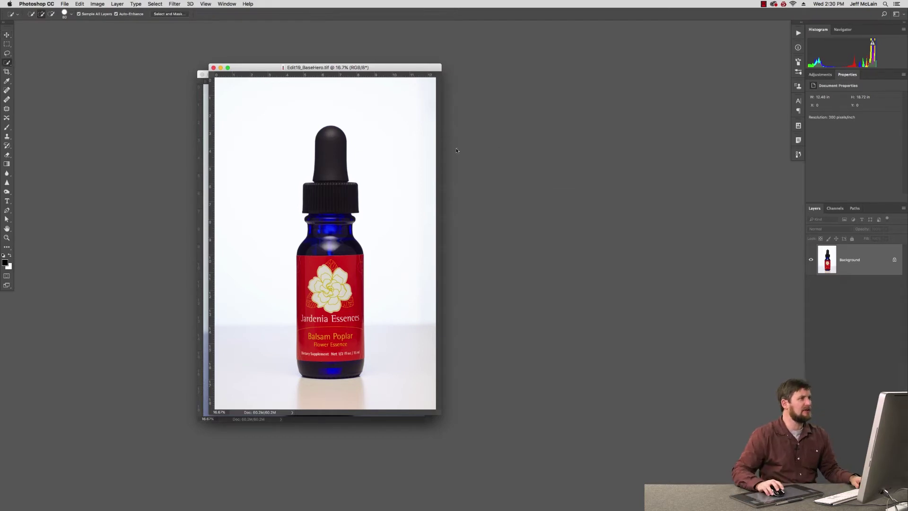
key(shift+w)
click(392, 155)
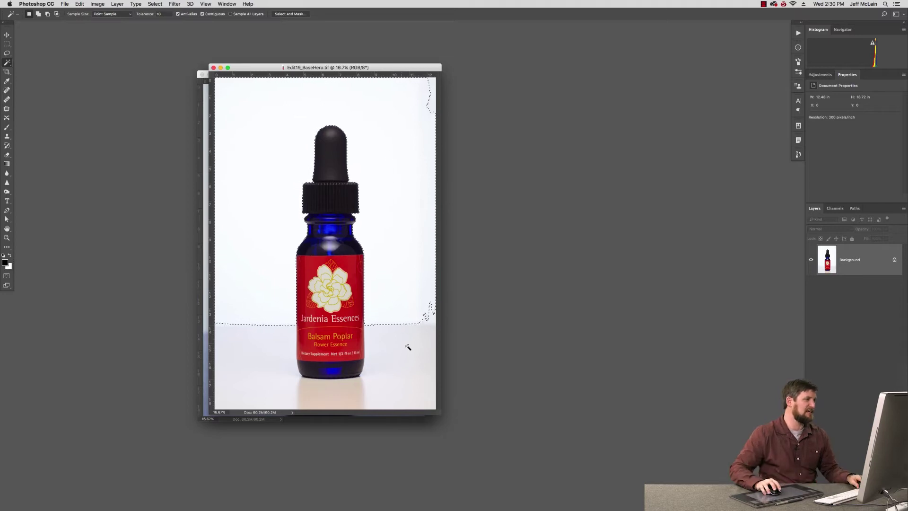
shift+click(363, 390)
shift+click(274, 345)
shift+click(247, 338)
shift+click(407, 321)
shift+click(434, 322)
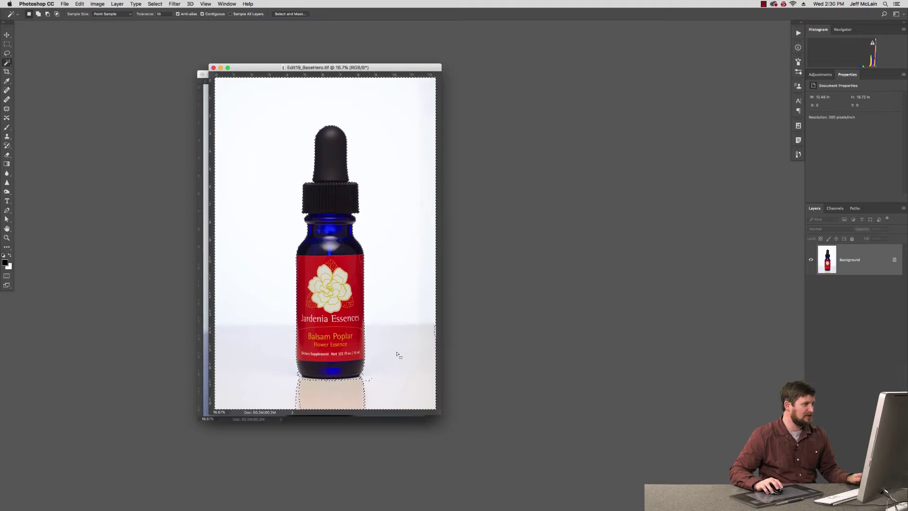
drag(375, 285, 366, 299)
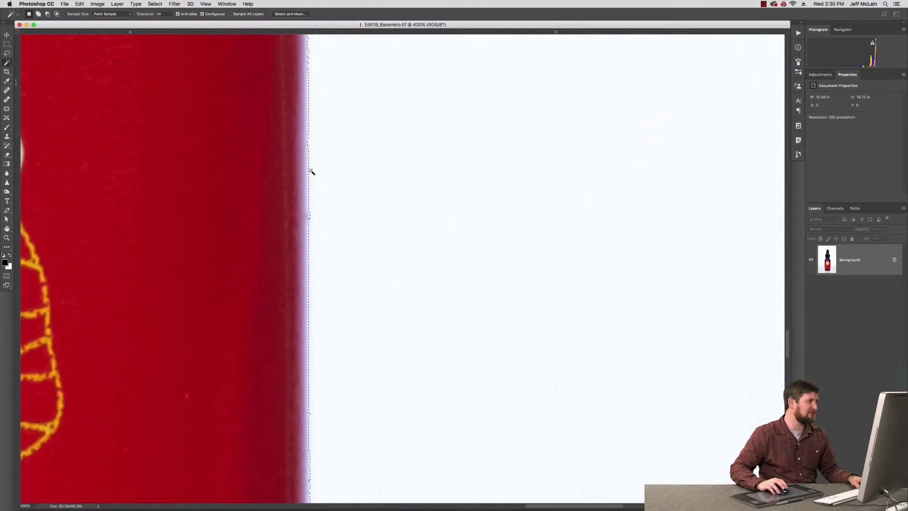
key(super+0)
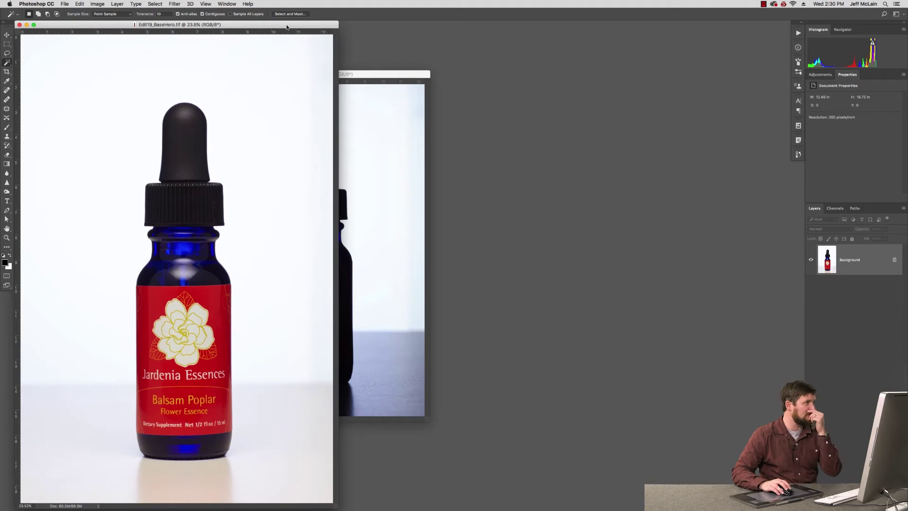
Arrange the Edit19_BaseHero.tif and Edit19_Mask.tif windows side by side, with the mask image active
drag(287, 27, 433, 32)
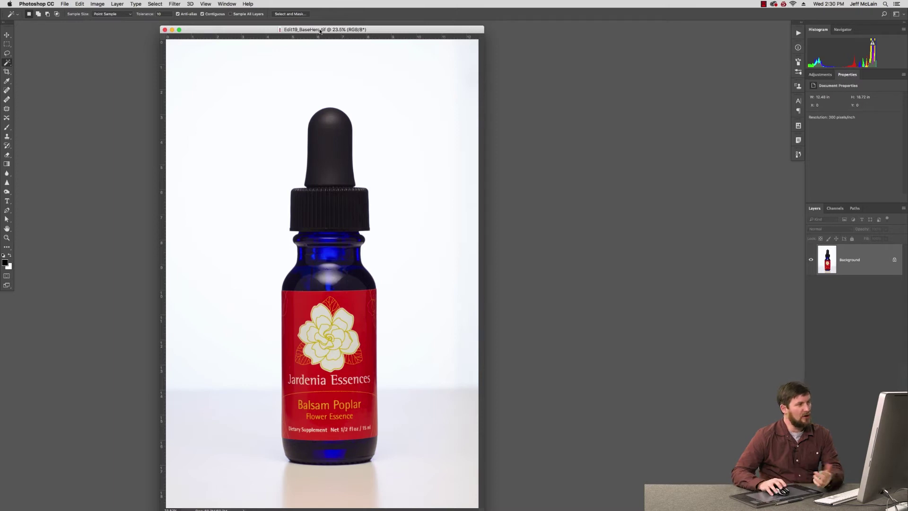
drag(316, 31, 593, 25)
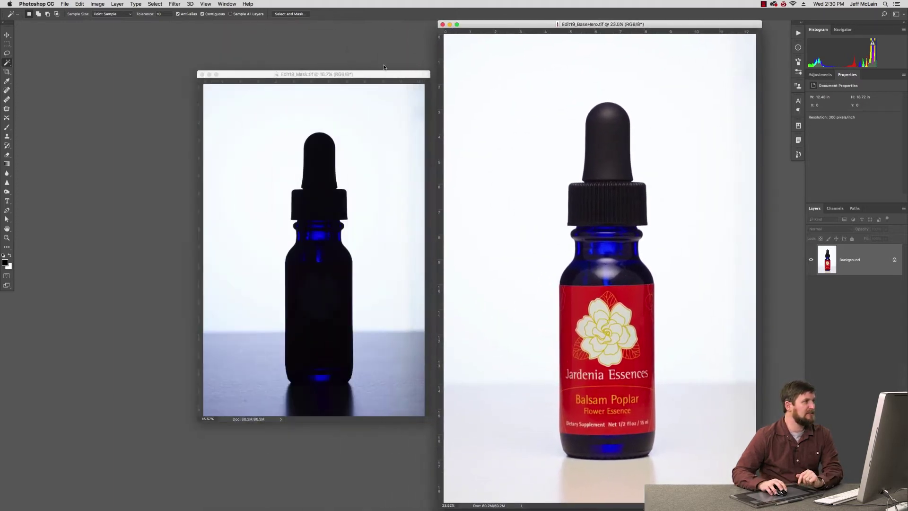
drag(375, 74, 350, 62)
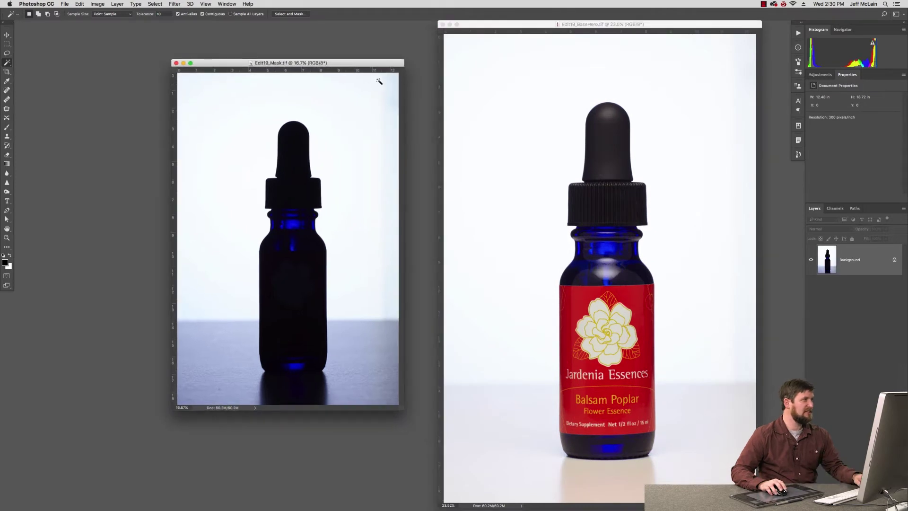
Compare the Red, Green and Blue channels of Edit19_Mask.tif and duplicate the Red channel
click(837, 209)
click(837, 259)
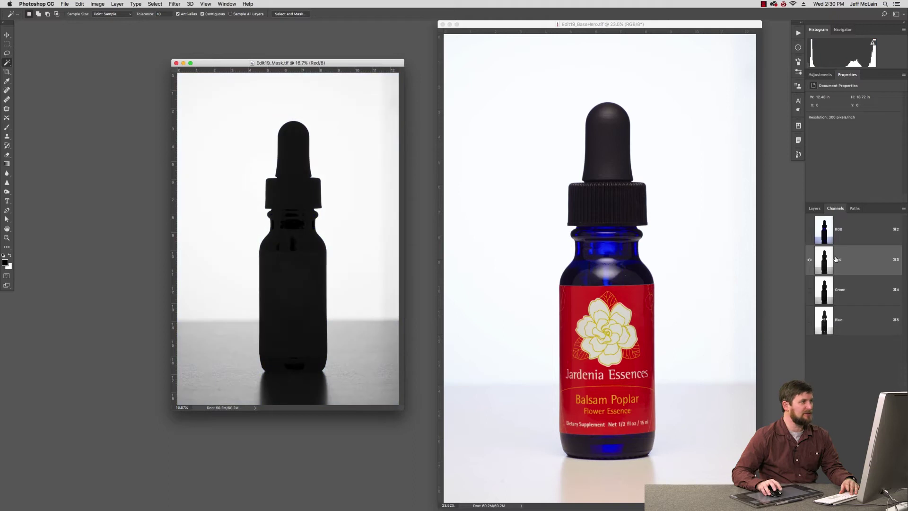
click(841, 294)
click(842, 321)
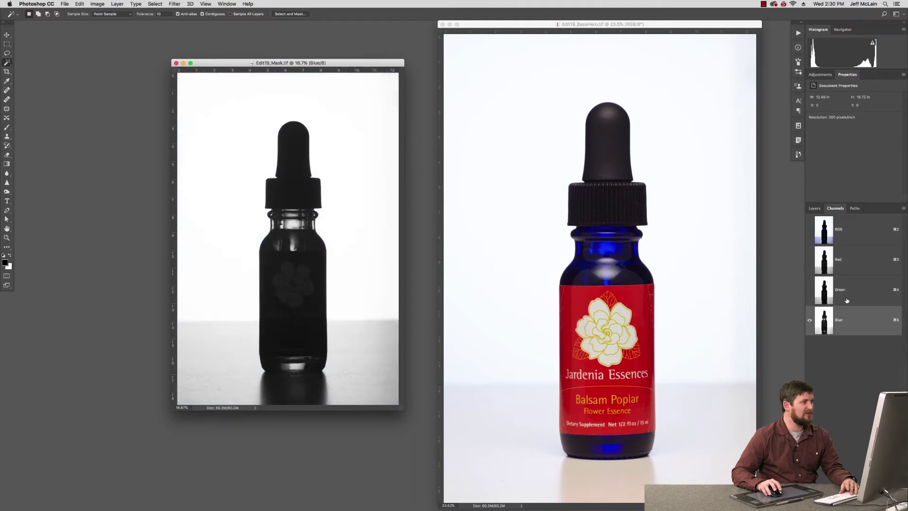
click(847, 294)
click(846, 269)
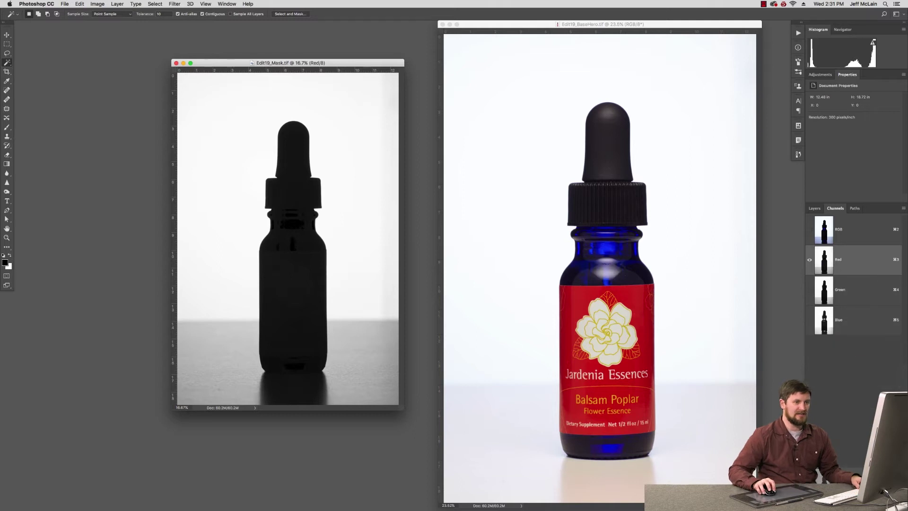
drag(847, 268, 889, 505)
Paste a copy of the whole Red copy channel onto itself and fade the paste with Color Burn mode
key(super+a)
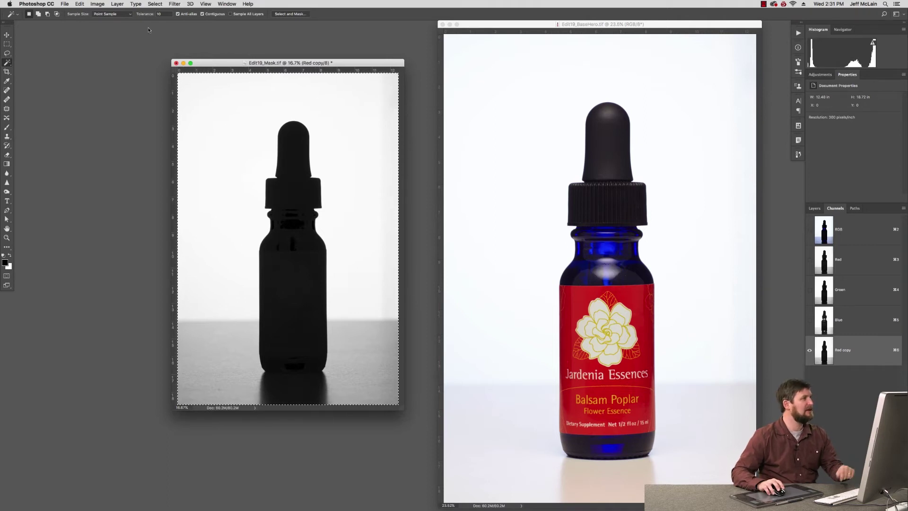
click(81, 4)
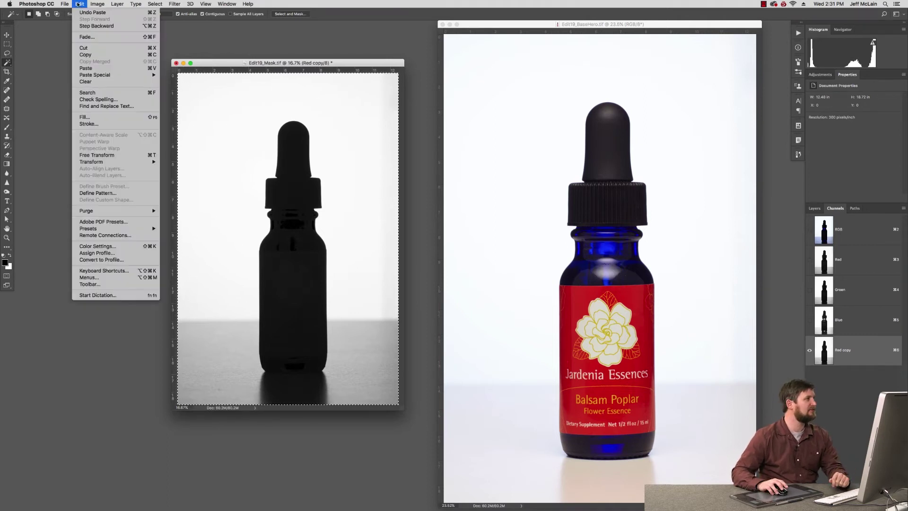
click(95, 37)
click(352, 137)
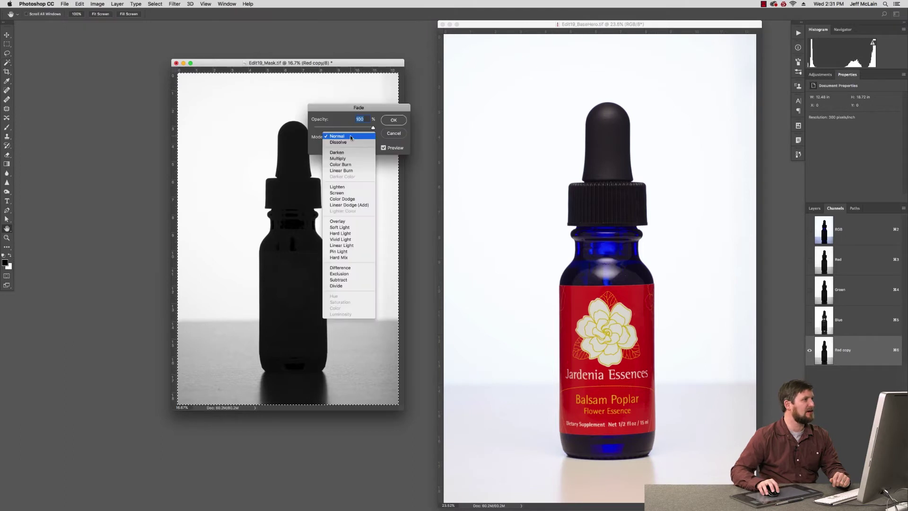
click(353, 162)
click(394, 122)
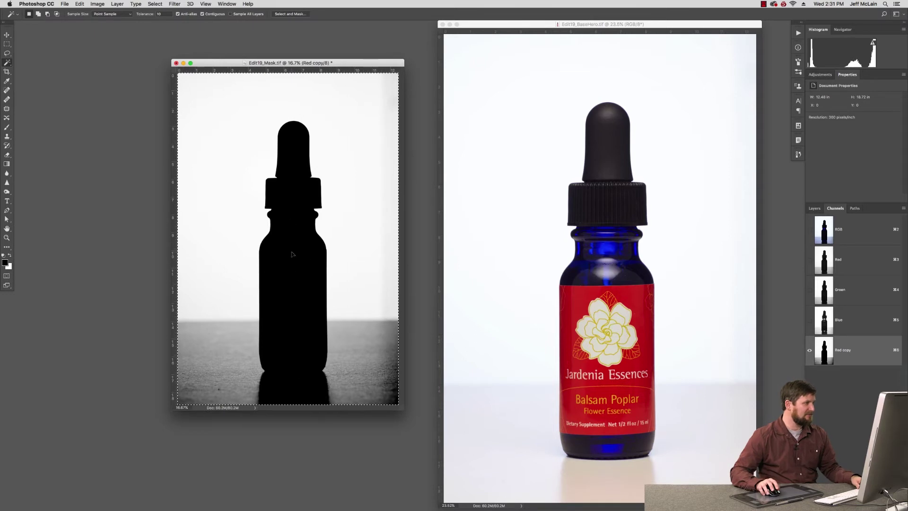
key(super+d)
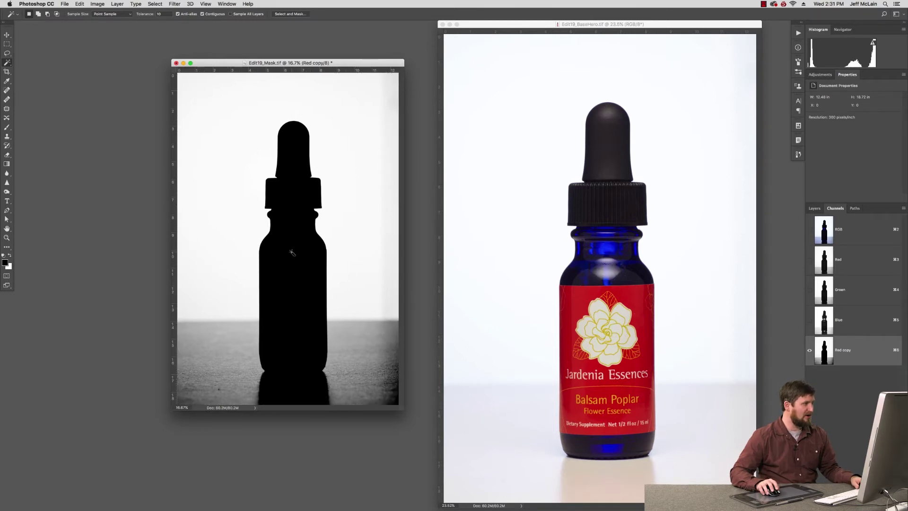
Show the RGB composite together with the Red copy channel and start a Pen path around the bottle's lower-left base corner
click(810, 230)
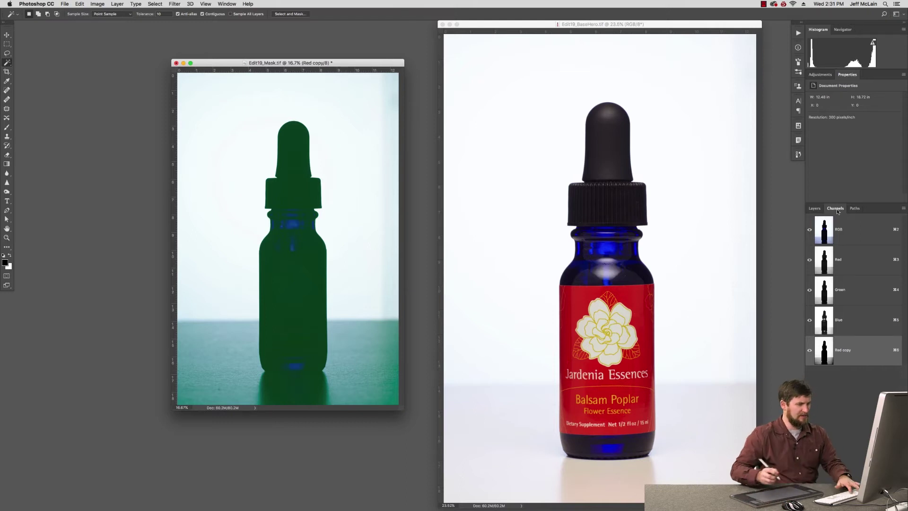
key(p)
drag(369, 298, 195, 450)
drag(594, 359, 544, 339)
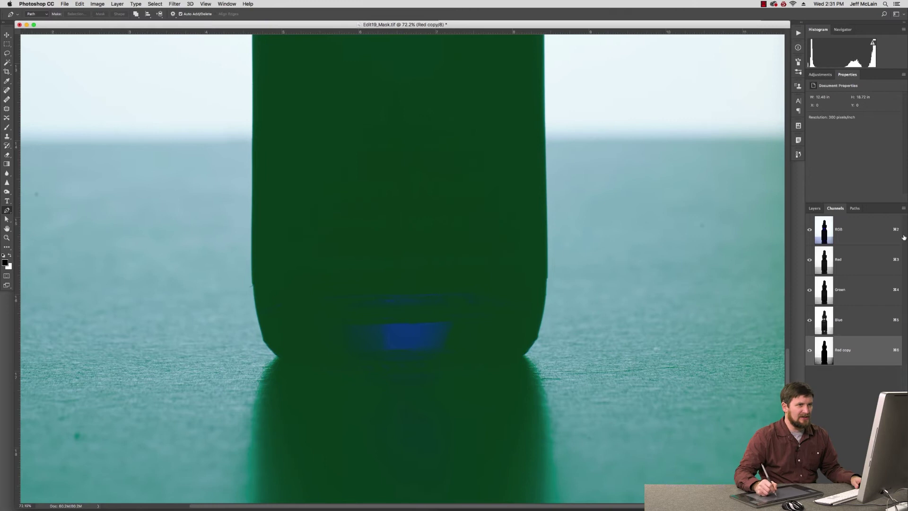
drag(317, 250, 193, 450)
drag(499, 276, 384, 350)
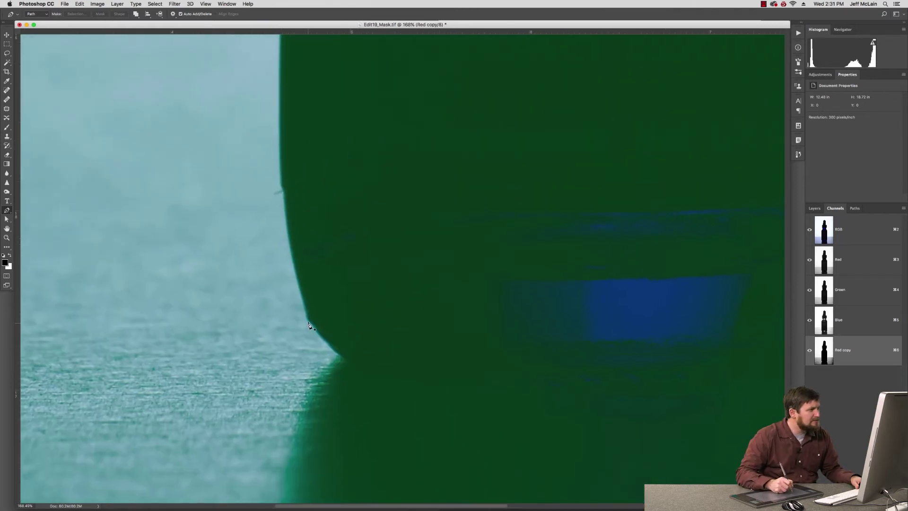
drag(309, 322, 318, 332)
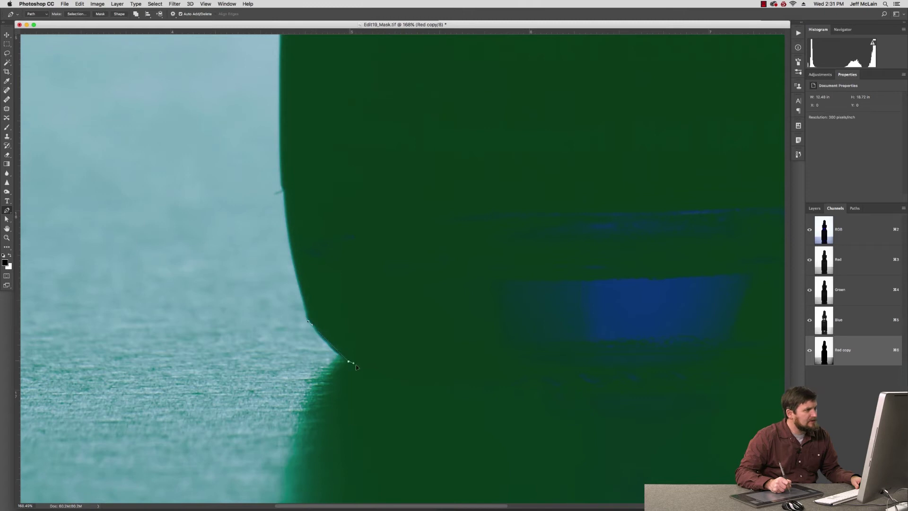
drag(354, 363, 390, 380)
Continue the Pen path along the bottle's curved base and up around its lower-right corner
drag(577, 314, 358, 319)
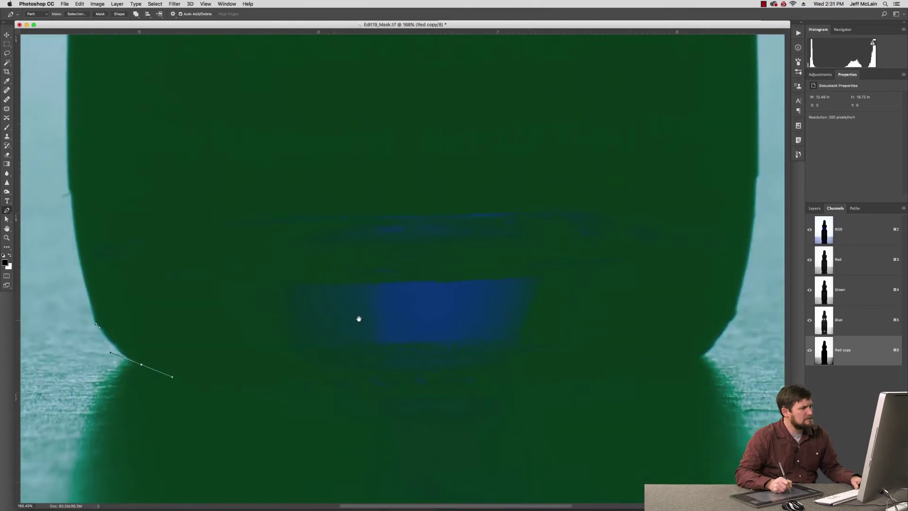
drag(323, 396, 421, 397)
mouse_move(604, 390)
mouse_down()
mouse_move(656, 373)
mouse_move(605, 389)
mouse_move(615, 383)
mouse_up()
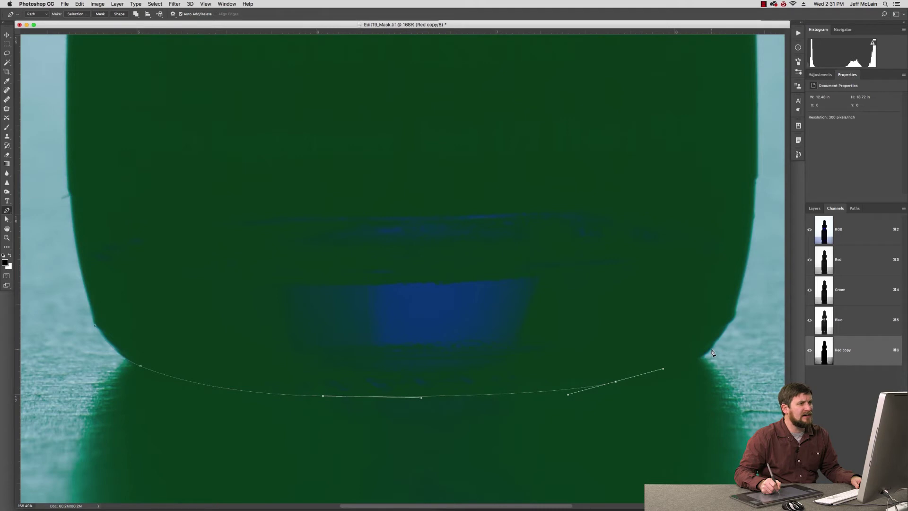
drag(713, 349, 730, 327)
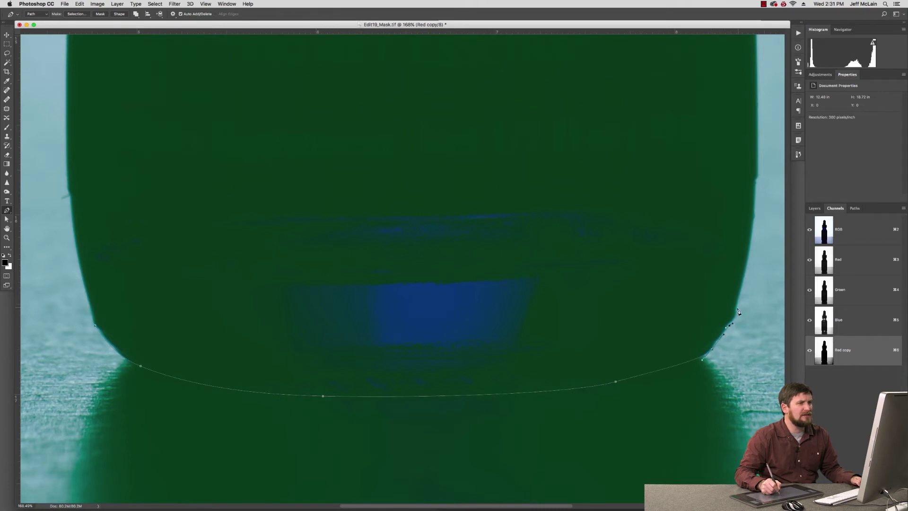
drag(709, 285, 637, 321)
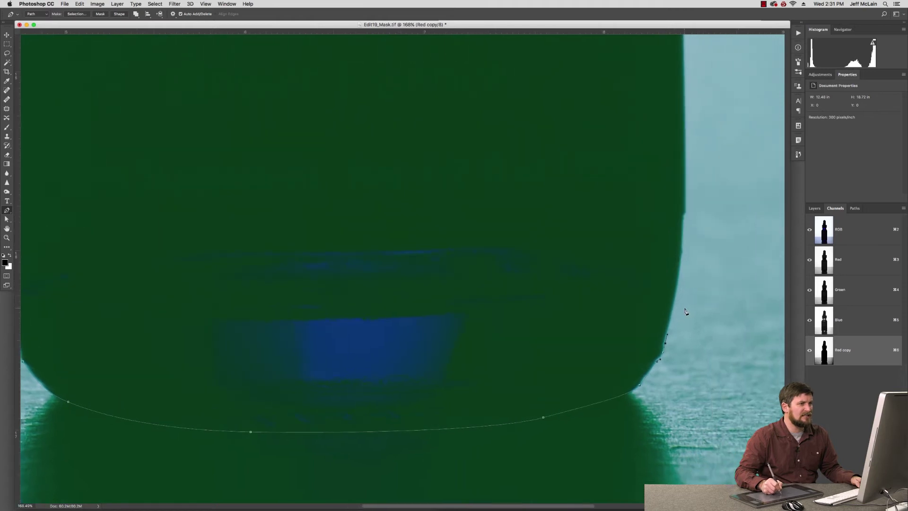
drag(682, 261, 683, 263)
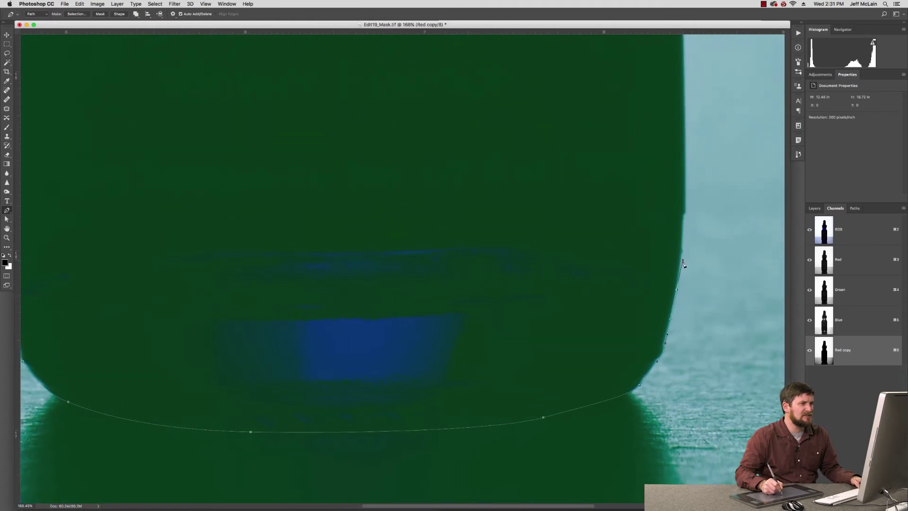
drag(699, 324, 701, 293)
Show only the Red copy channel in full screen mode and close the path outside the canvas, enclosing the floor and reflection below the bottle
key(super+0)
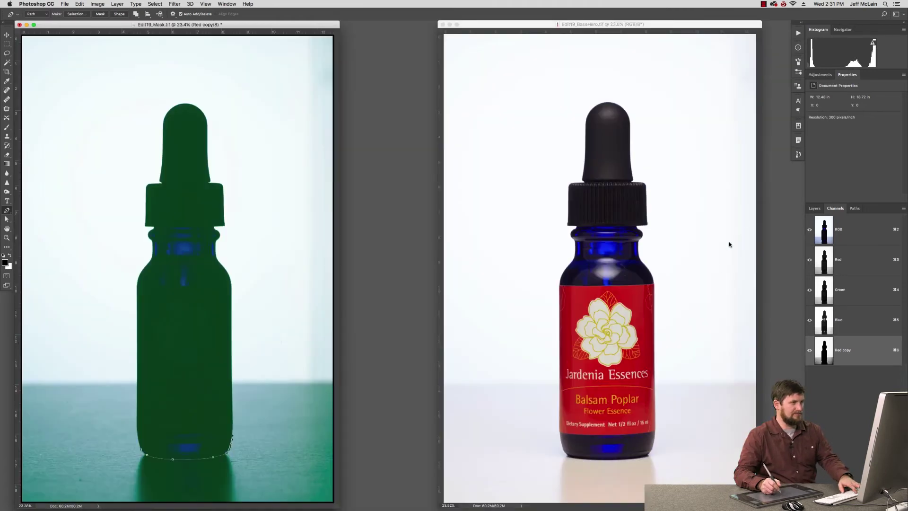
key(super+6)
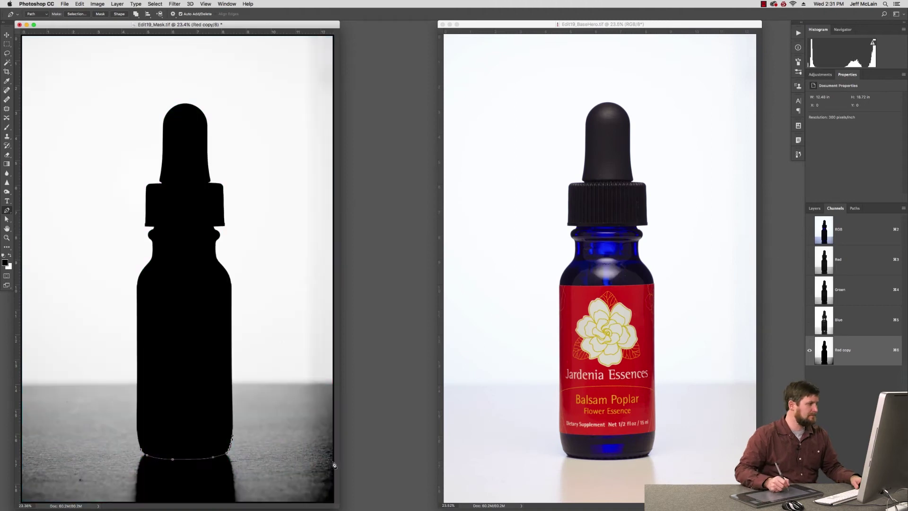
key(f)
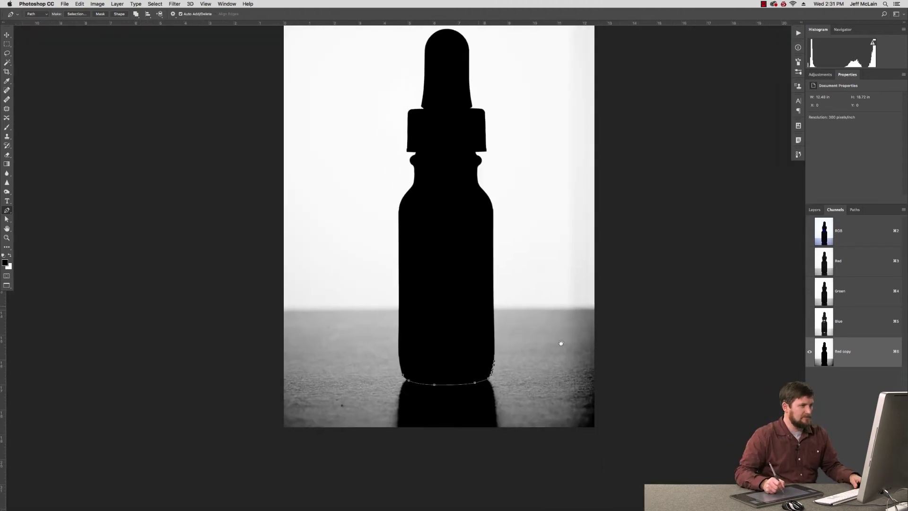
click(615, 464)
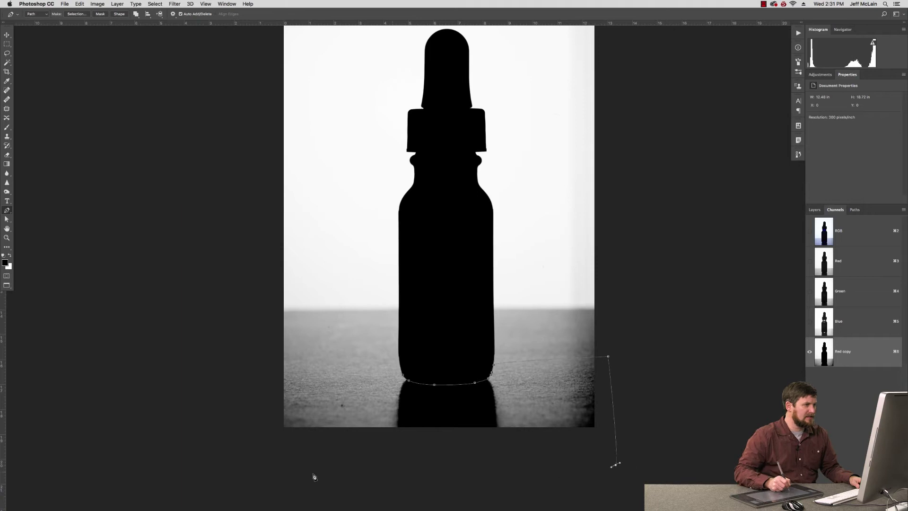
click(258, 447)
click(266, 345)
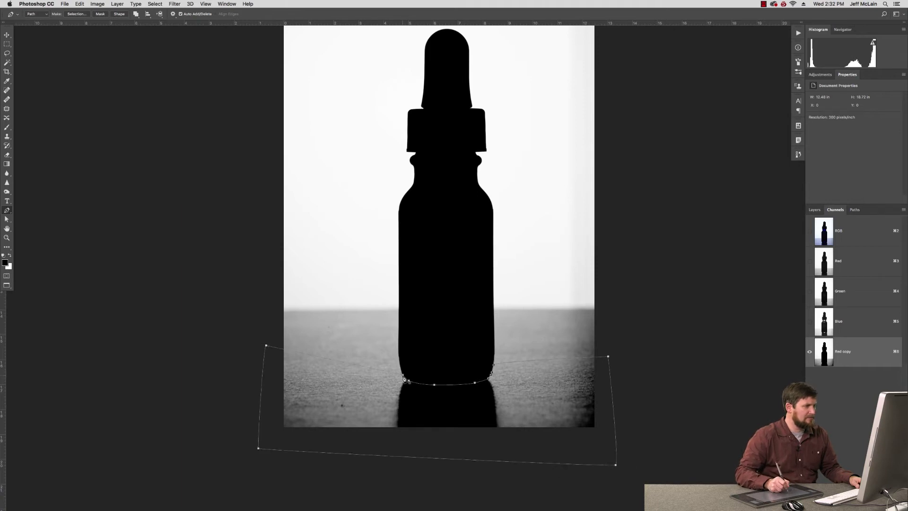
click(404, 378)
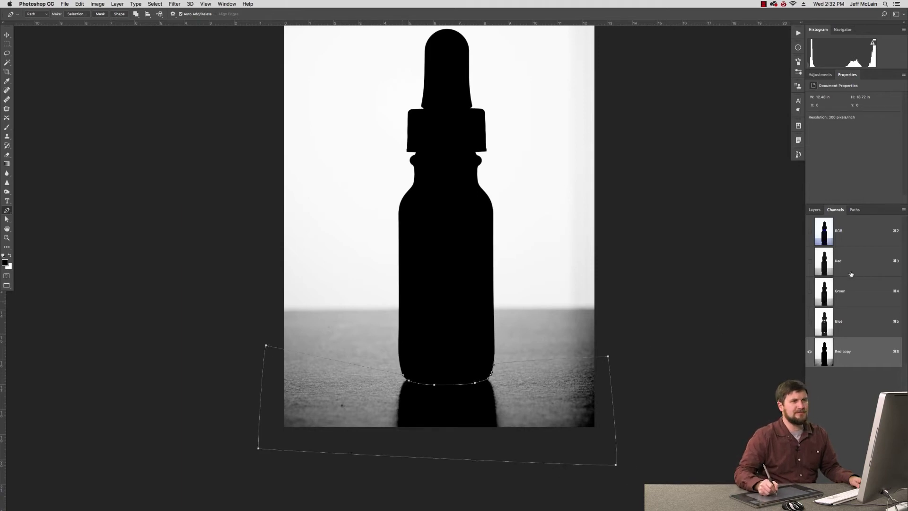
Load the work path as a selection and fill it with white in the Red copy channel, leaving nothing selected
click(855, 209)
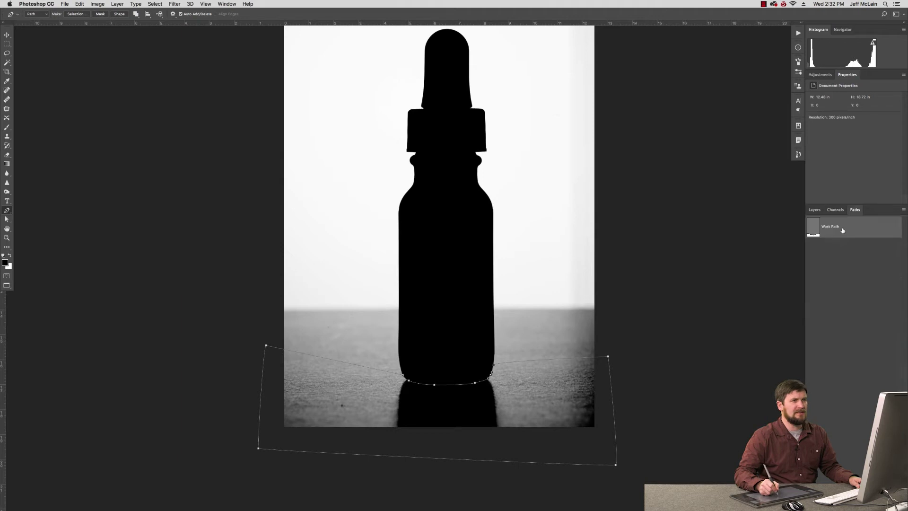
super+click(819, 235)
key(alt+BackSpace)
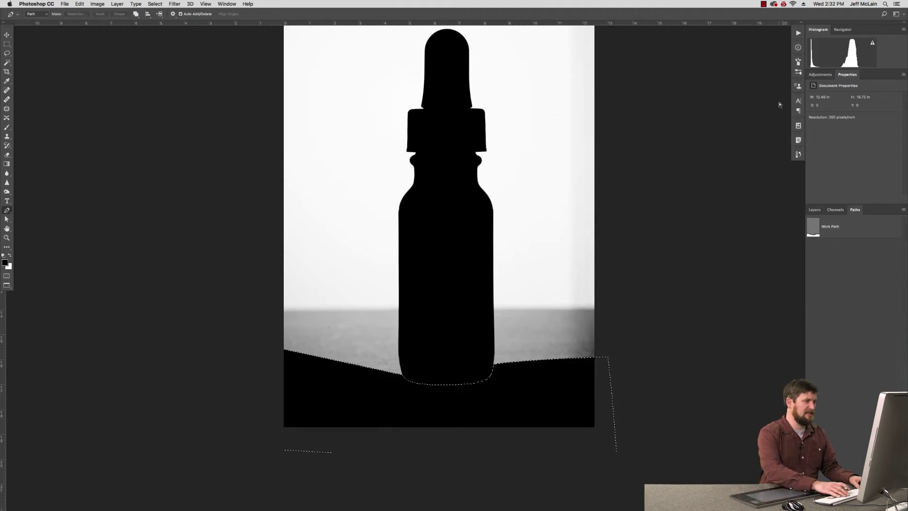
key(super+BackSpace)
key(super+d)
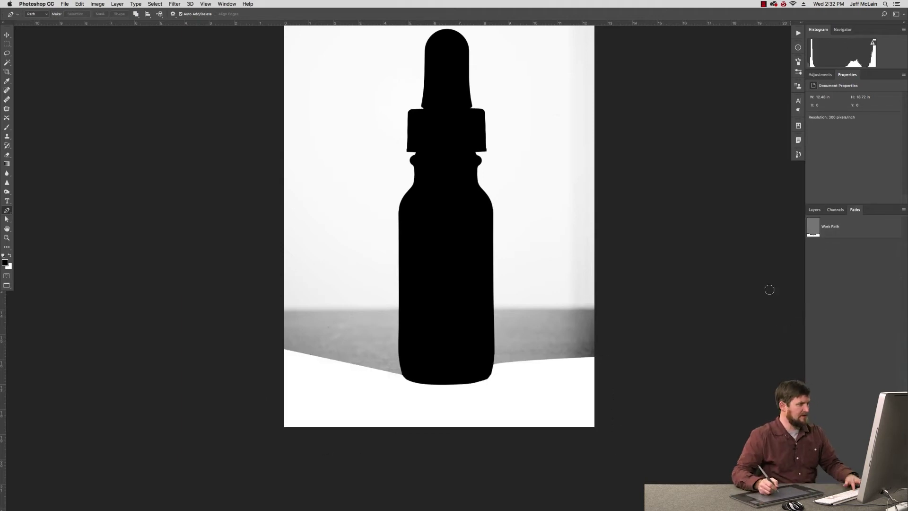
Set the Brush tool to Overlay mode and enlarge the brush for painting the Red copy channel
key(b)
click(86, 14)
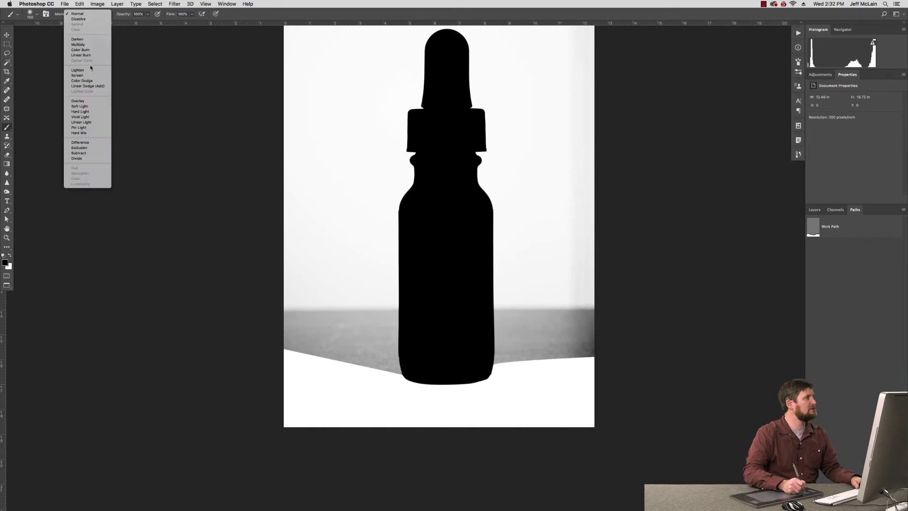
click(78, 101)
key(bracketright)
key(bracketright)
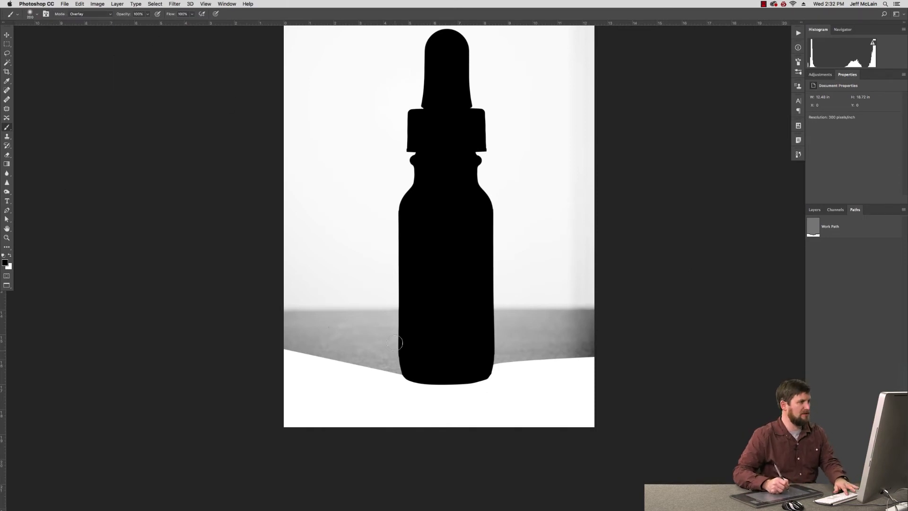
key(bracketright)
key(bracketright)
key(bracketright)
key(bracketright)
Paint white with the Overlay brush over the grey floor on both sides of the bottle
drag(389, 327, 383, 361)
key(super+z)
key(x)
mouse_move(396, 304)
mouse_down()
mouse_move(394, 352)
mouse_move(374, 374)
mouse_move(326, 379)
mouse_move(284, 290)
mouse_up()
mouse_move(514, 328)
mouse_down()
mouse_move(519, 308)
mouse_move(591, 313)
mouse_up()
drag(580, 343, 588, 355)
Invert the Red copy channel and clean it with the Overlay brush, using black on the background and white on the bottle
key(super+l)
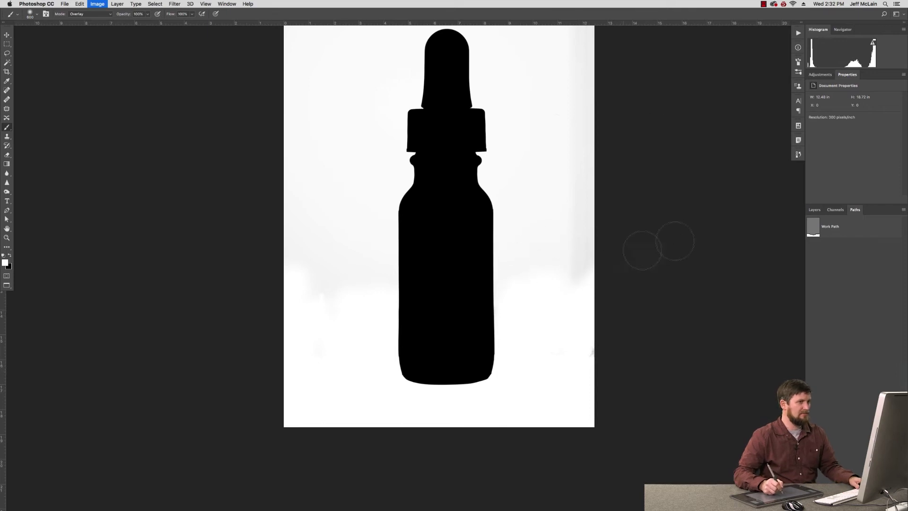
scroll(539, 237, up, 3)
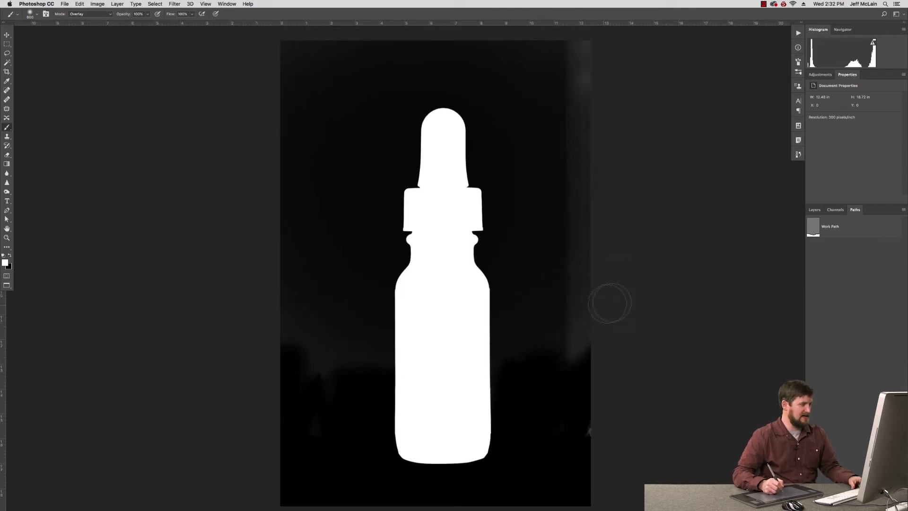
key(x)
mouse_move(576, 274)
mouse_down()
mouse_move(577, 379)
mouse_move(566, 126)
mouse_move(604, 55)
mouse_move(243, 71)
mouse_move(304, 264)
mouse_move(343, 328)
mouse_up()
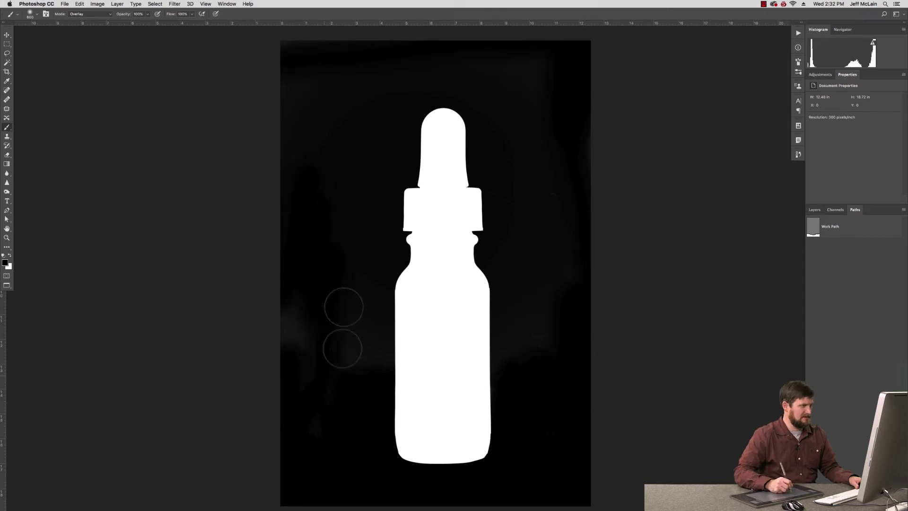
key(x)
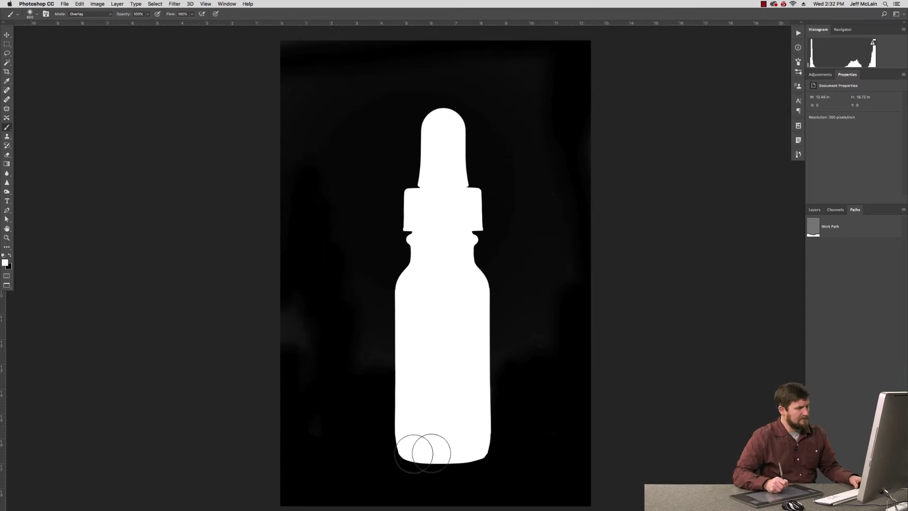
mouse_move(432, 454)
mouse_down()
mouse_move(496, 453)
mouse_move(456, 100)
mouse_up()
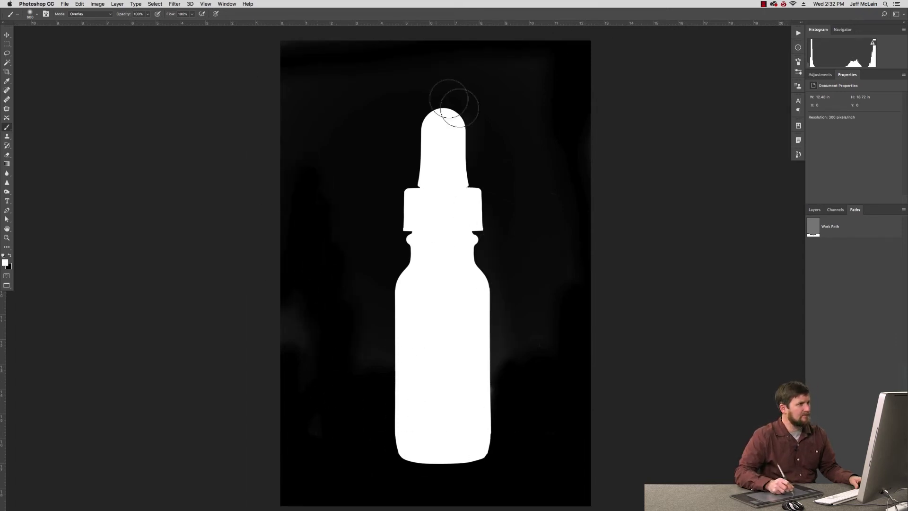
Show the RGB composite and load the Red copy channel as a selection to check the bottle's outline, leaving nothing selected
click(815, 210)
click(839, 209)
key(super+2)
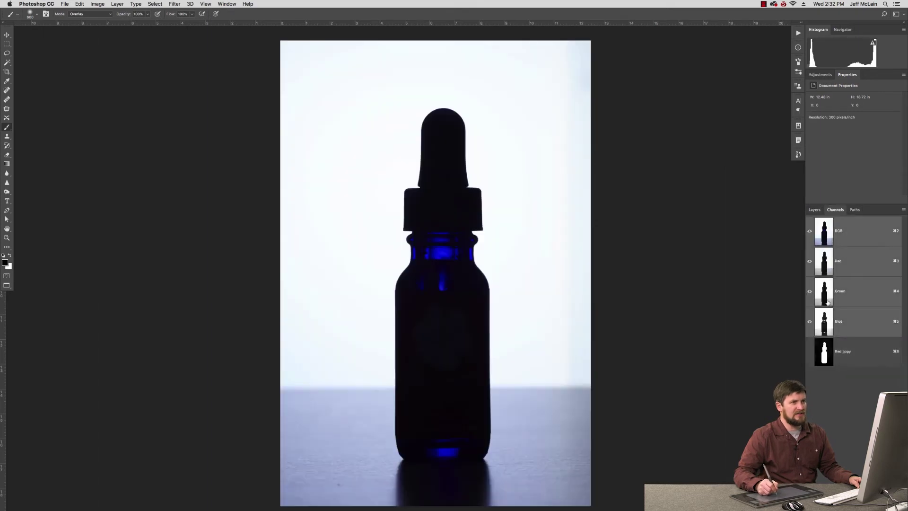
super+click(825, 359)
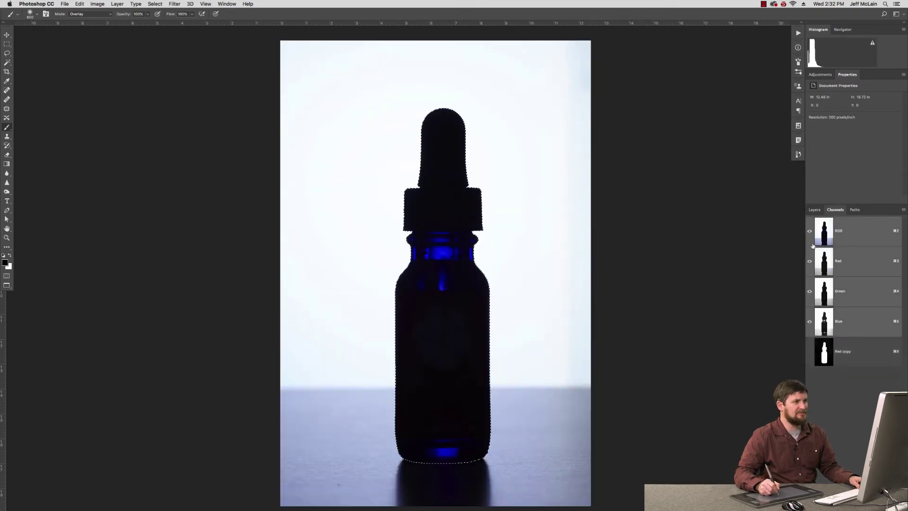
key(super+d)
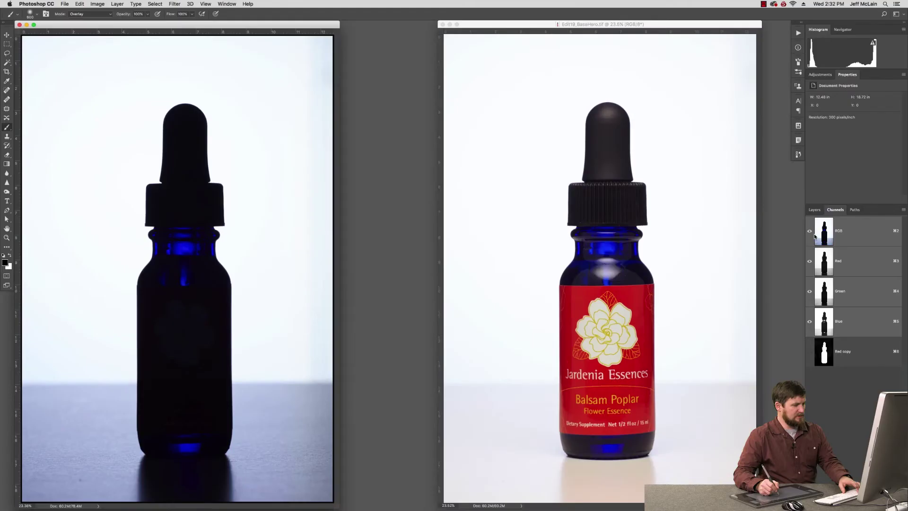
Copy the Red copy channel into Edit19_BaseHero.tif and minimize the mask image
key(super+minus)
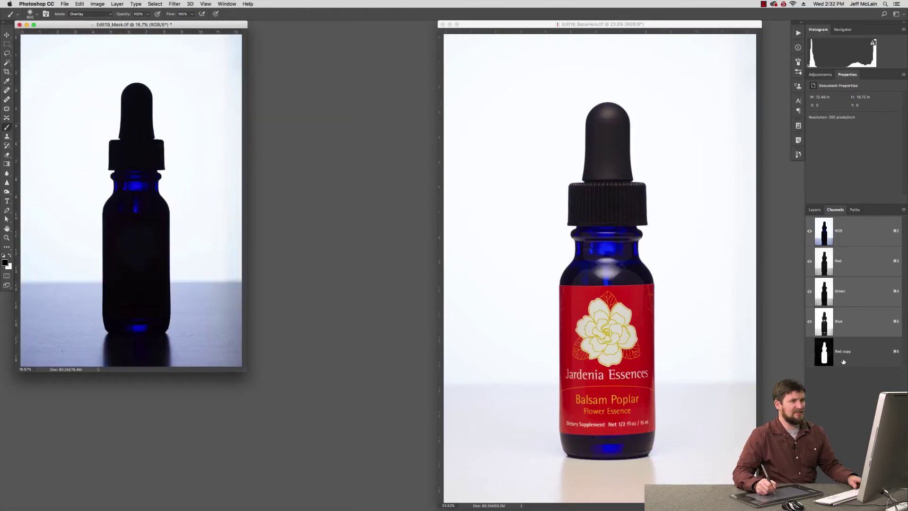
drag(815, 345, 676, 322)
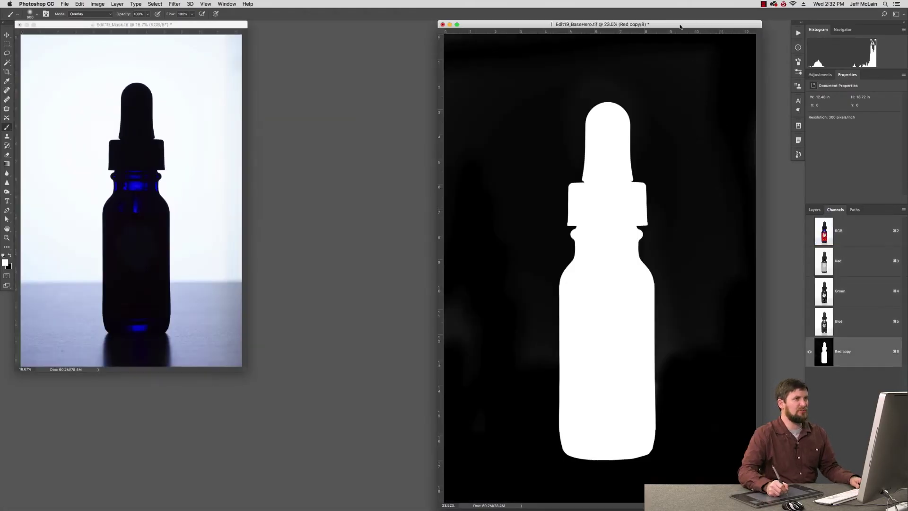
drag(656, 25, 551, 28)
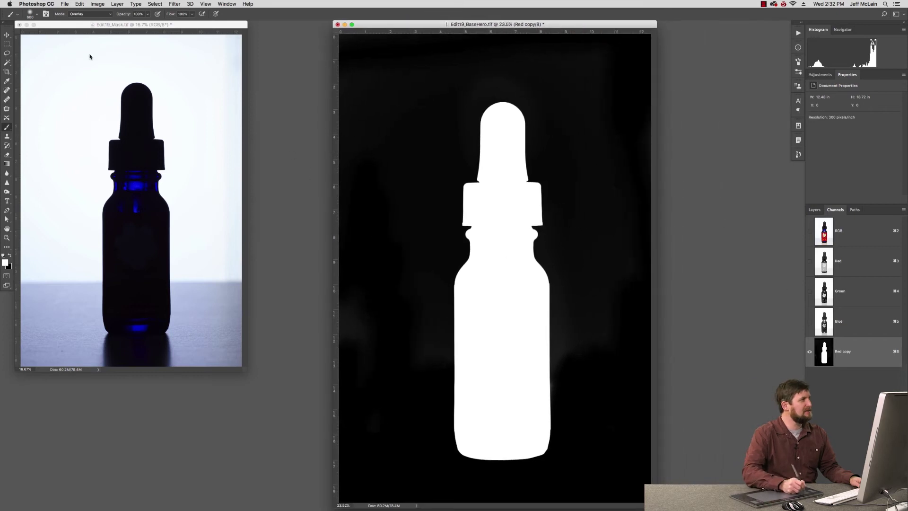
click(25, 25)
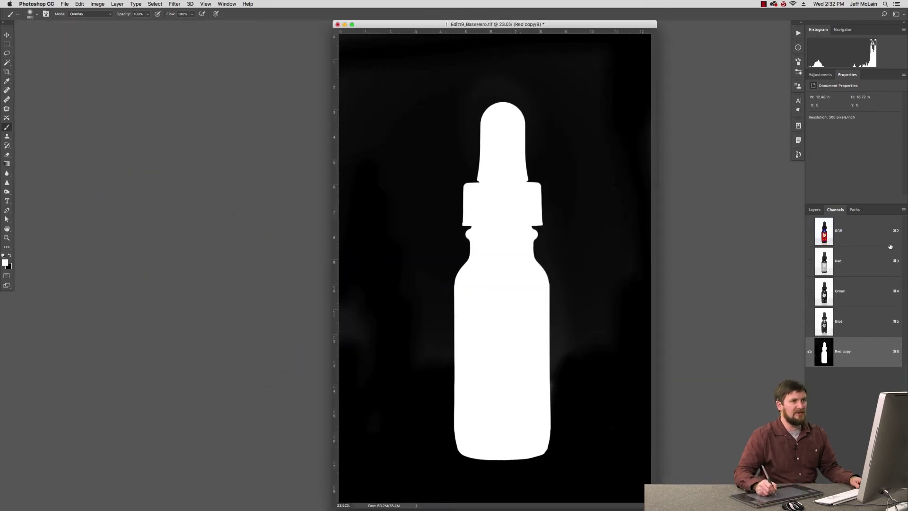
Show the hero photo's RGB composite and load its Red copy channel as a selection
click(889, 244)
key(x)
super+click(827, 357)
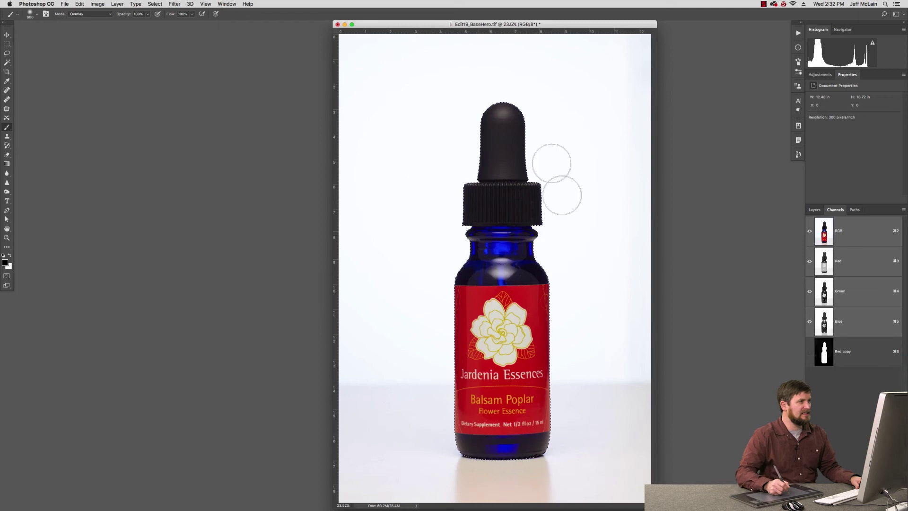
Examine up close how the selection edge follows the bottle's base and lower corners in the hero photo
drag(600, 74, 352, 352)
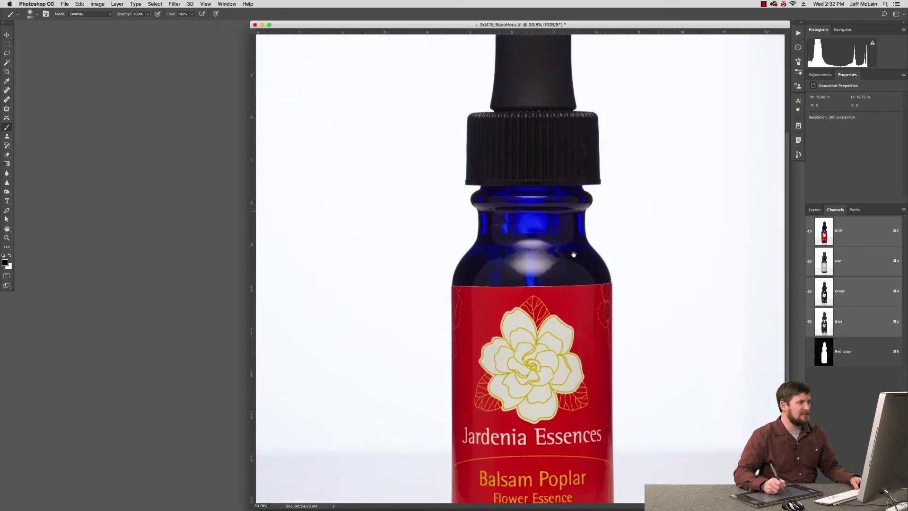
drag(653, 396, 643, 243)
drag(667, 361, 392, 467)
key(l)
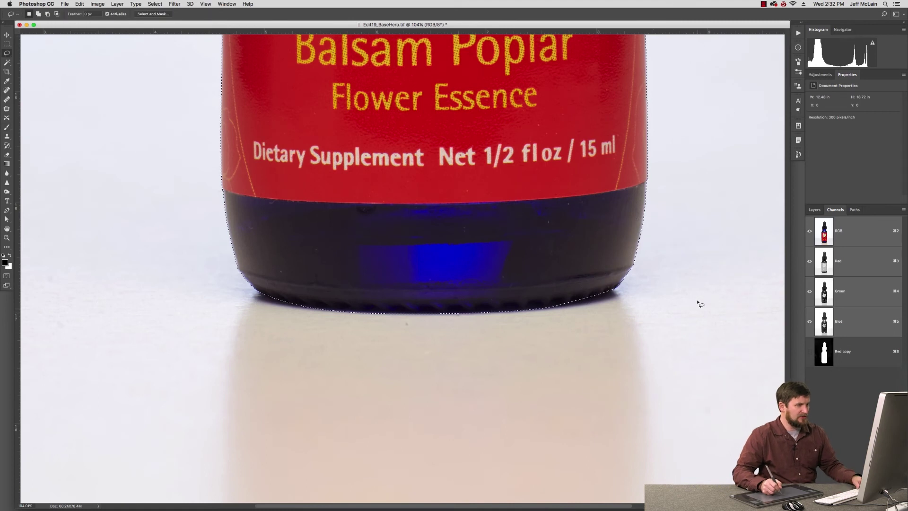
key(super+d)
drag(722, 221, 420, 401)
drag(453, 227, 572, 286)
drag(516, 285, 471, 314)
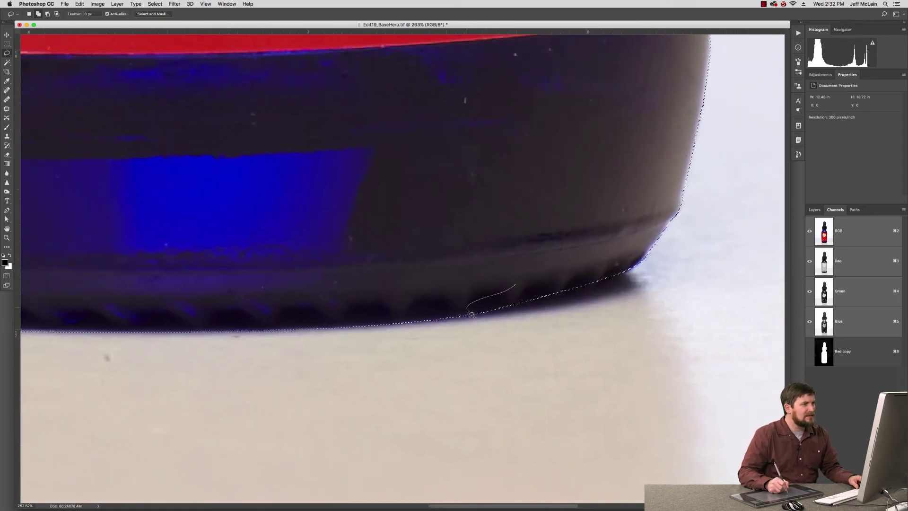
drag(538, 308, 627, 276)
drag(425, 292, 659, 265)
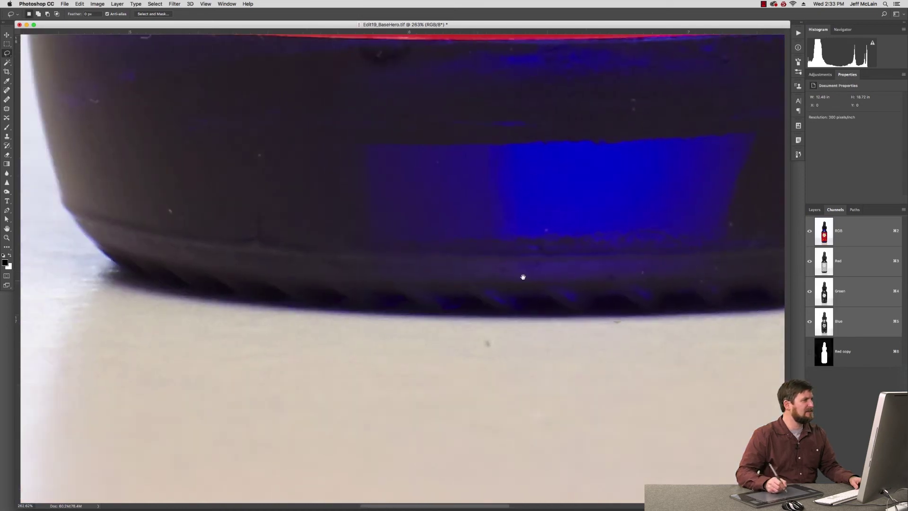
key(super+0)
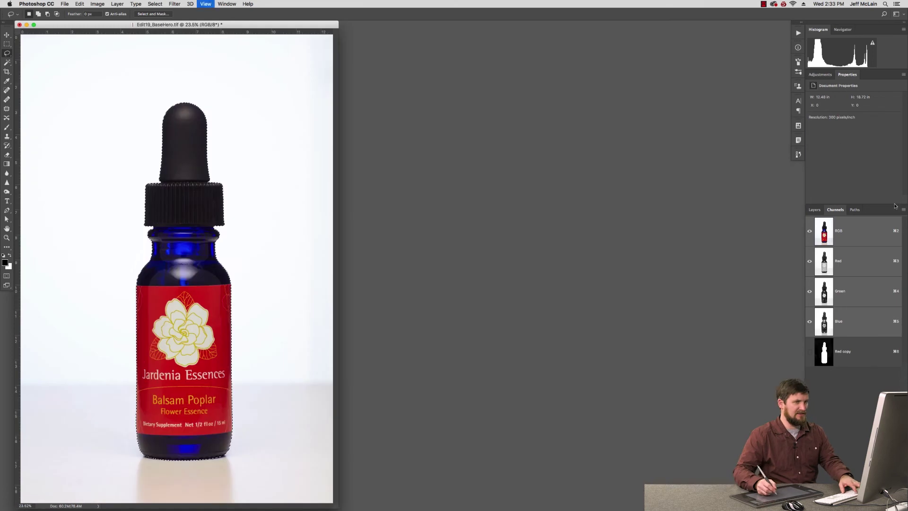
Feather the bottle selection and copy the selected bottle from the Background onto a new layer
click(156, 4)
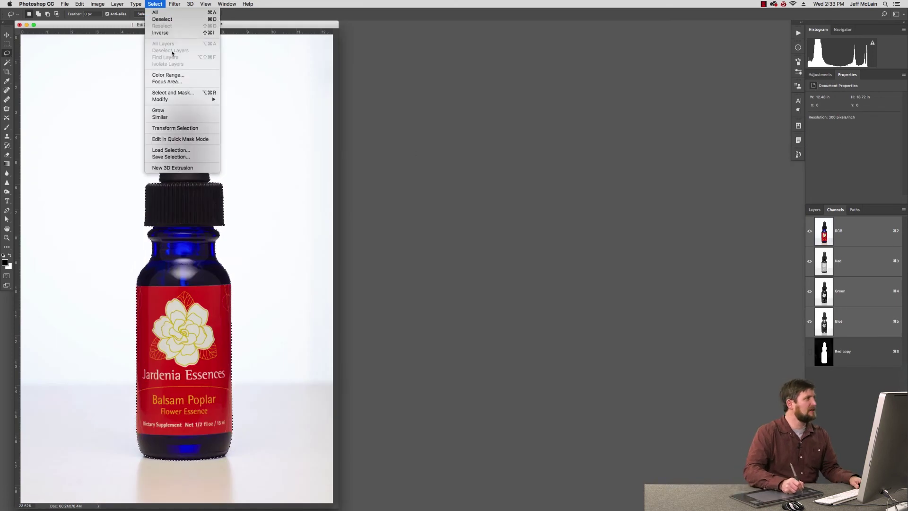
mouse_move(203, 99)
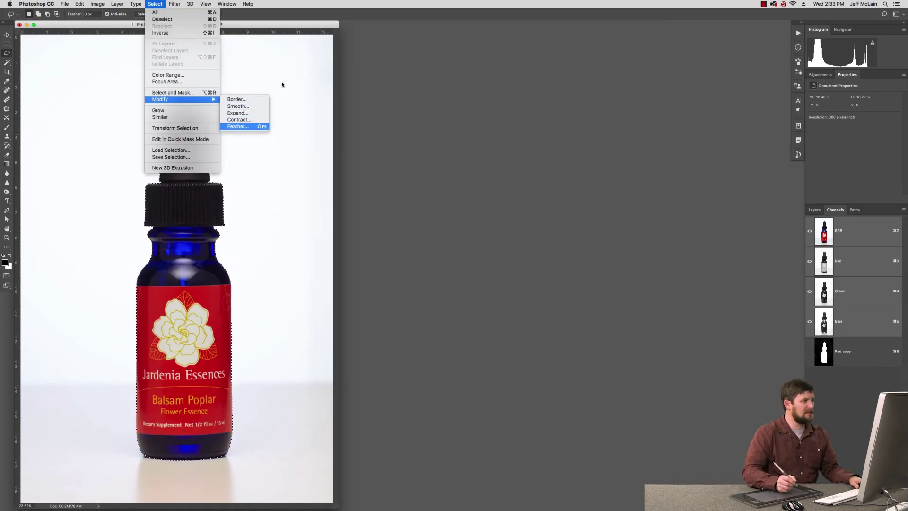
key(Return)
key(Return)
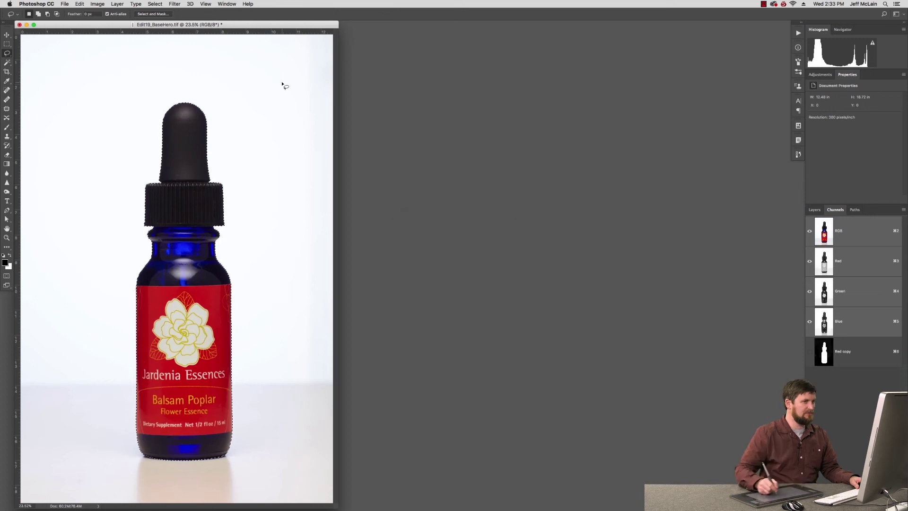
click(815, 210)
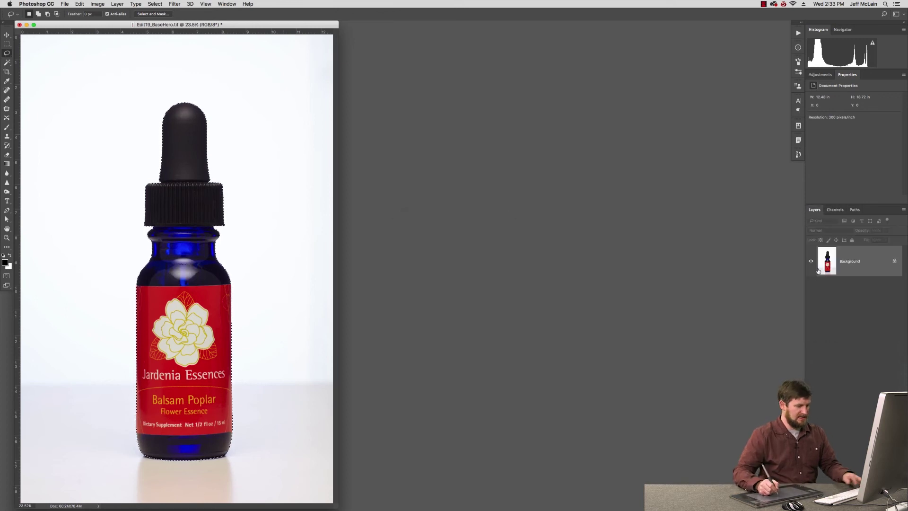
key(super+j)
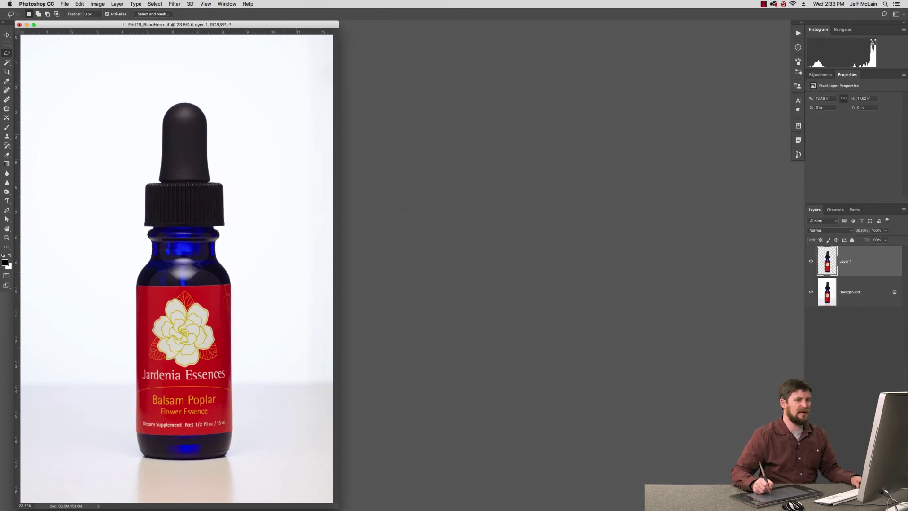
Add a new layer between the bottle cutout and the Background and fill it with white
click(875, 506)
drag(862, 261, 837, 274)
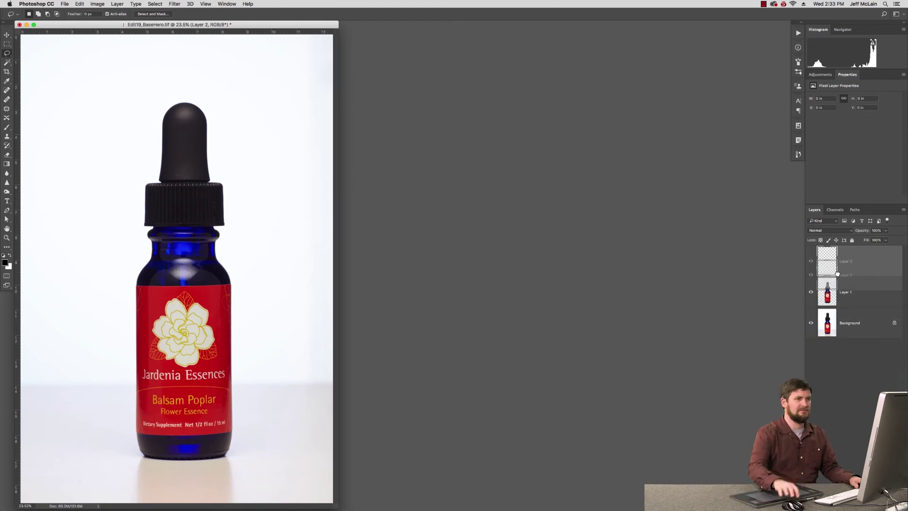
drag(838, 274, 855, 302)
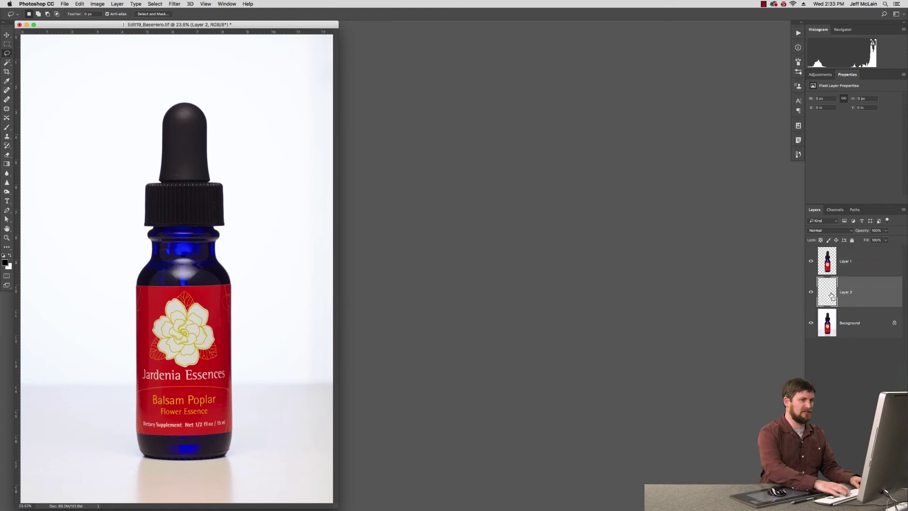
key(super+BackSpace)
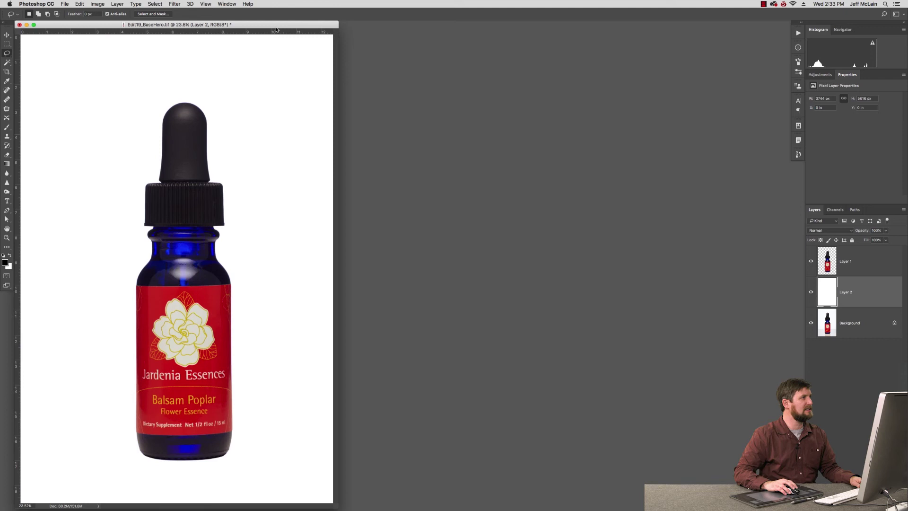
drag(277, 27, 405, 28)
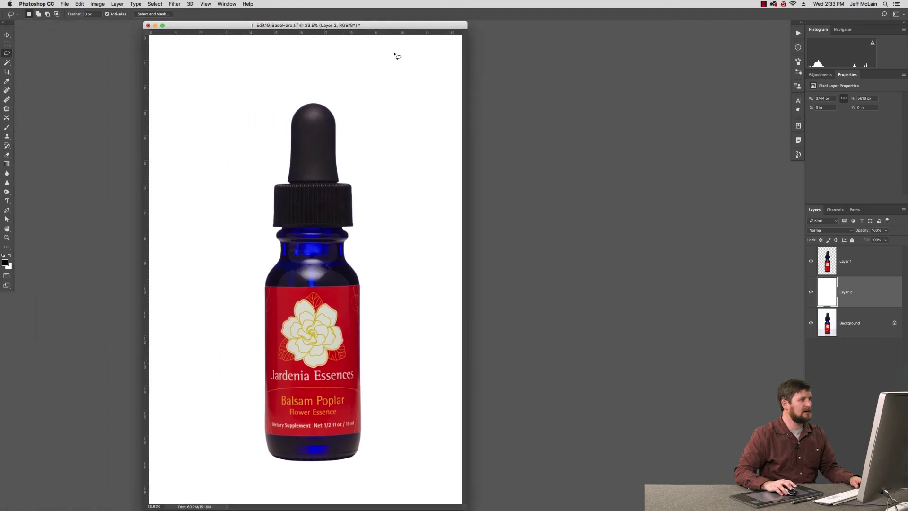
Duplicate the bottle cutout layer and flip the lower copy vertically
click(822, 266)
key(super+j)
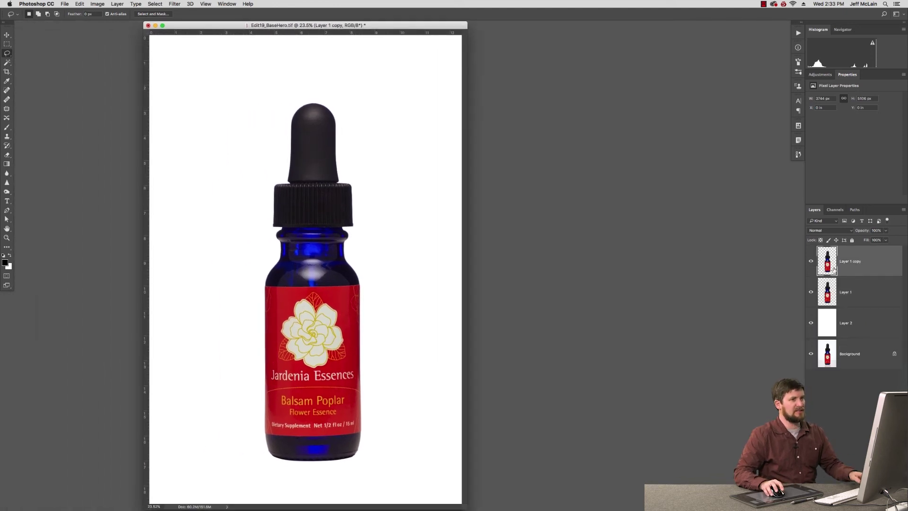
click(836, 293)
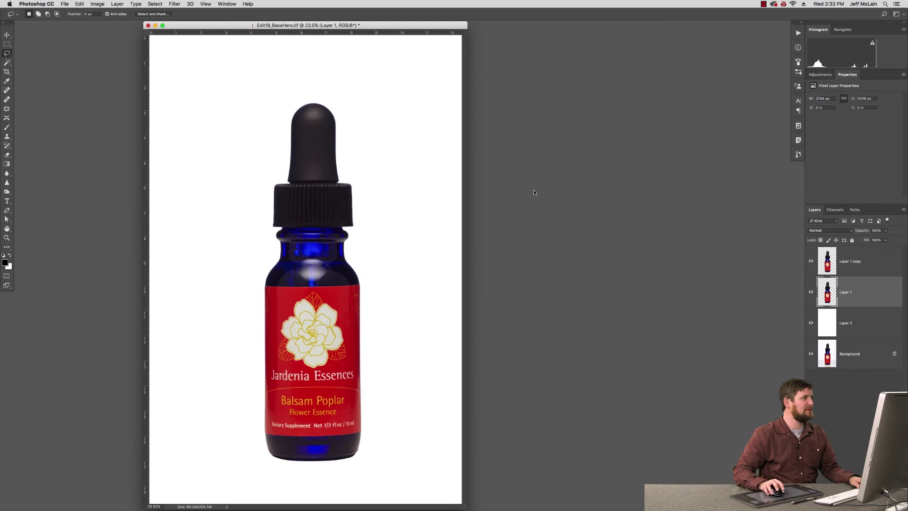
click(80, 4)
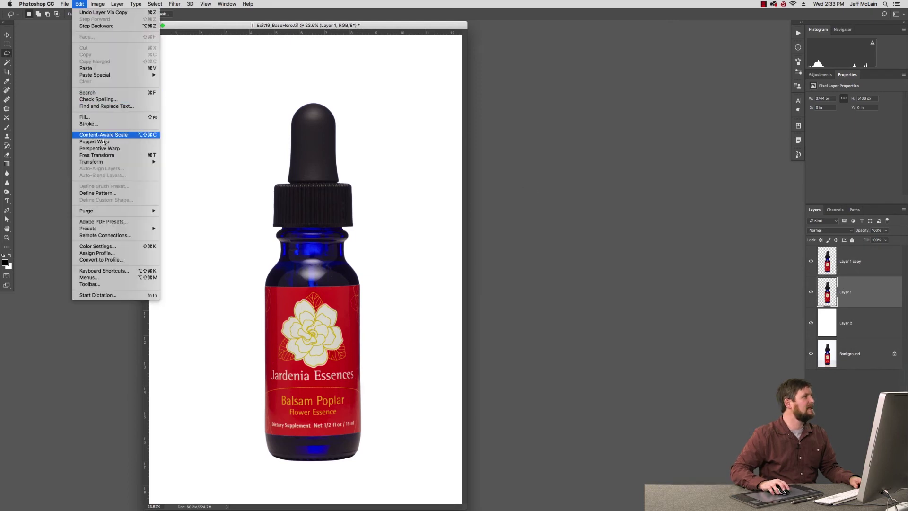
mouse_move(105, 163)
click(195, 249)
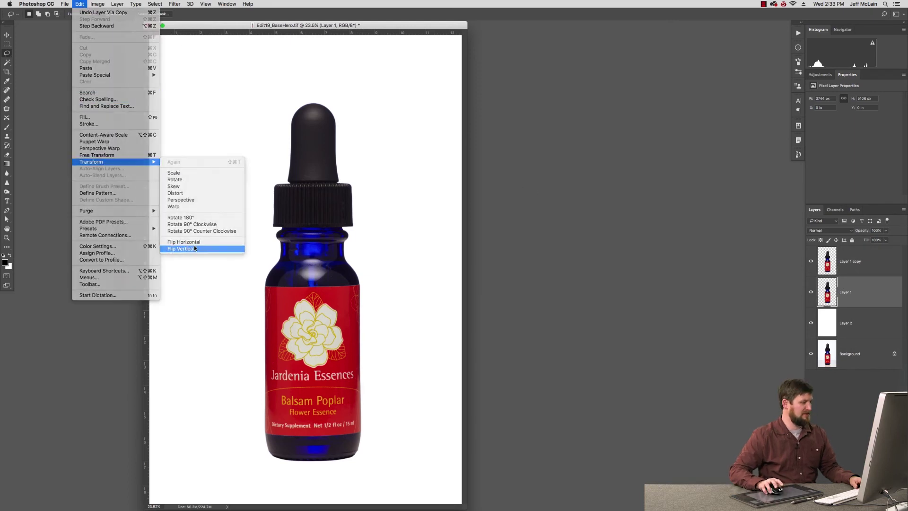
Move the flipped bottle down until its base meets the upright bottle's base, and set its opacity to 16%
key(v)
drag(353, 140, 339, 487)
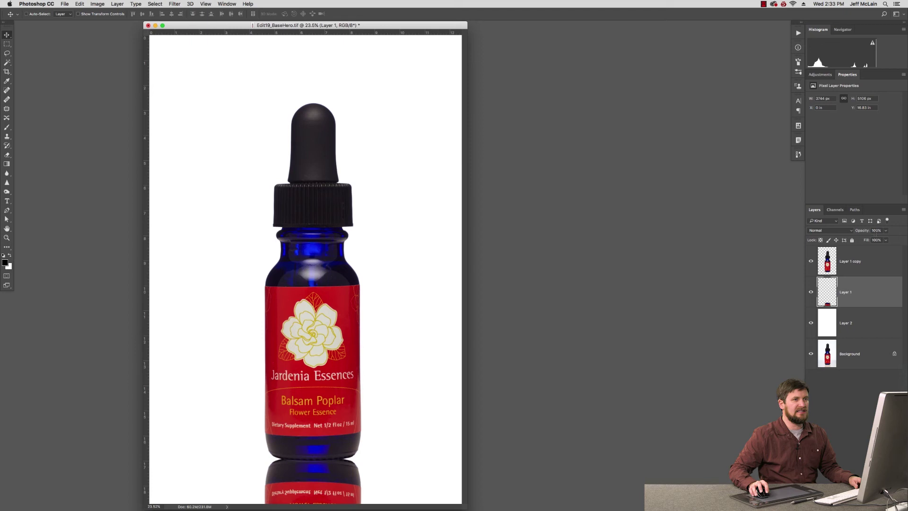
drag(829, 234, 834, 233)
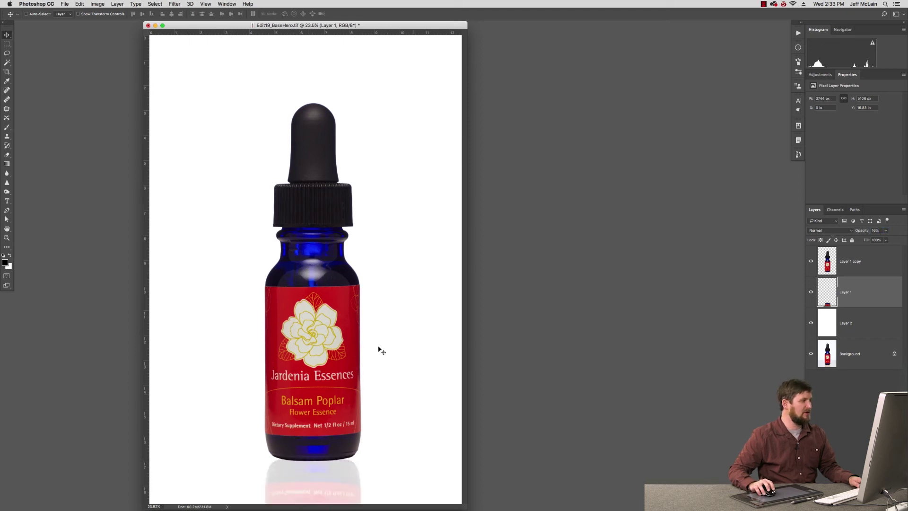
Crop the image around the bottle to about 10.2 by 15.3 inches, keeping a short strip of the reflection below the base
key(c)
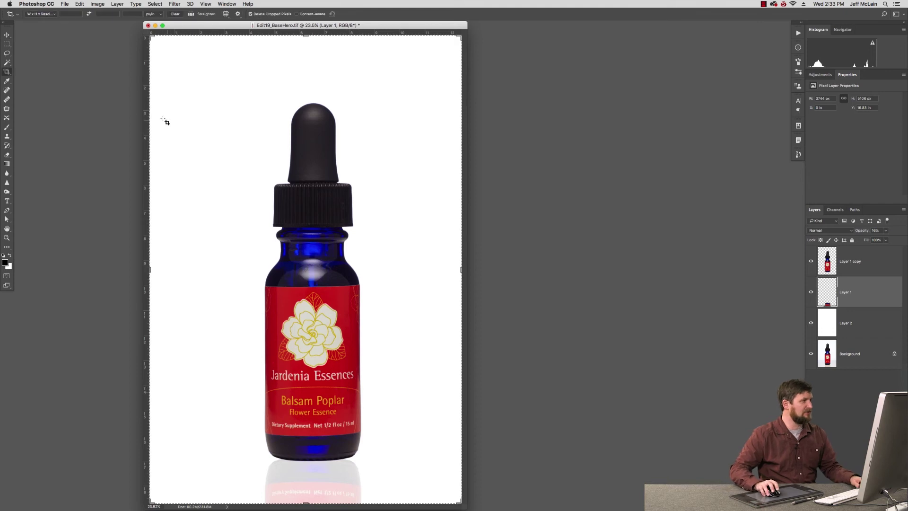
drag(149, 36, 172, 89)
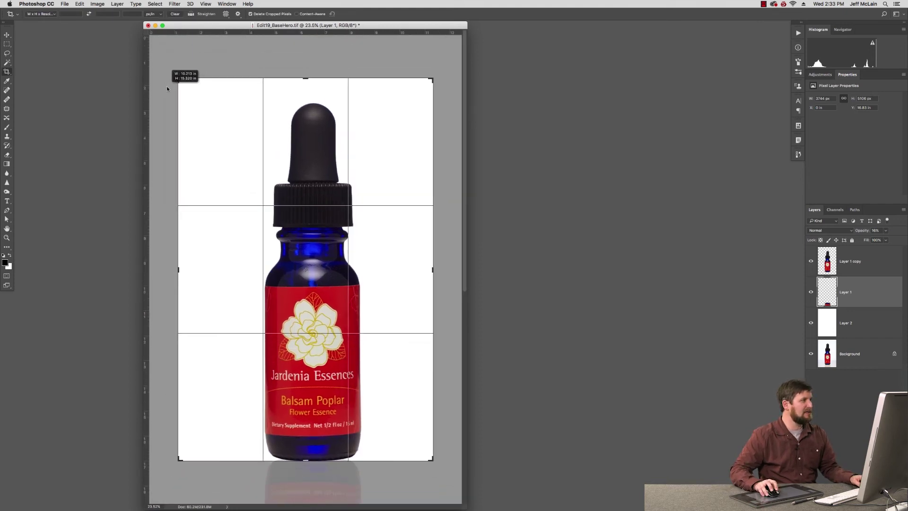
drag(332, 221, 330, 214)
key(Return)
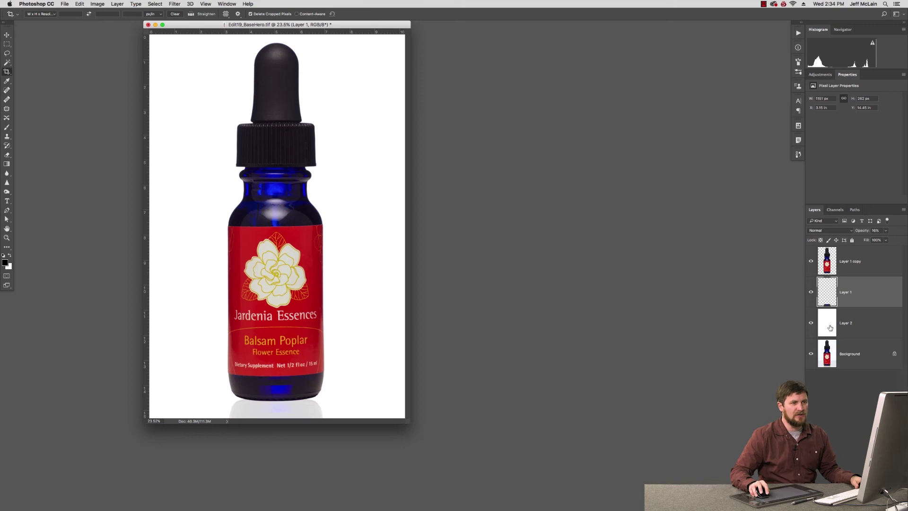
Add a layer mask to the white Layer 2 above the Background
click(831, 327)
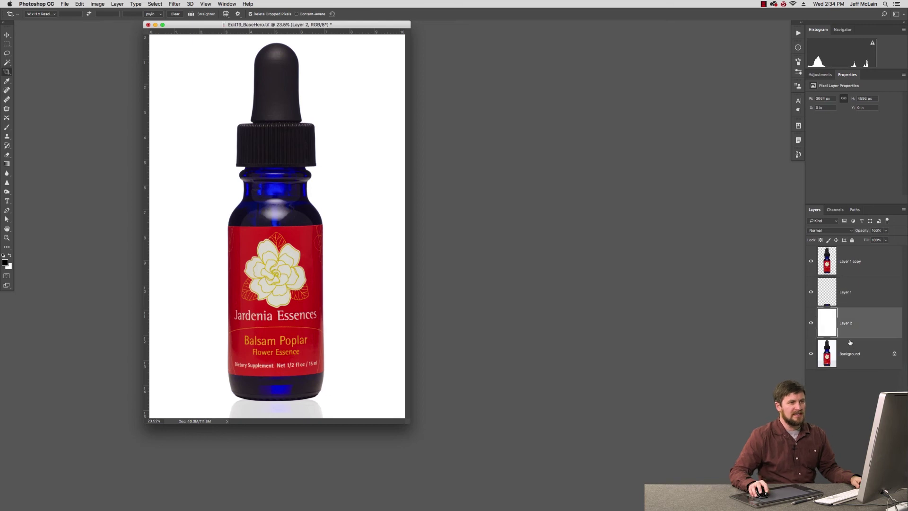
alt+click(812, 355)
alt+click(812, 355)
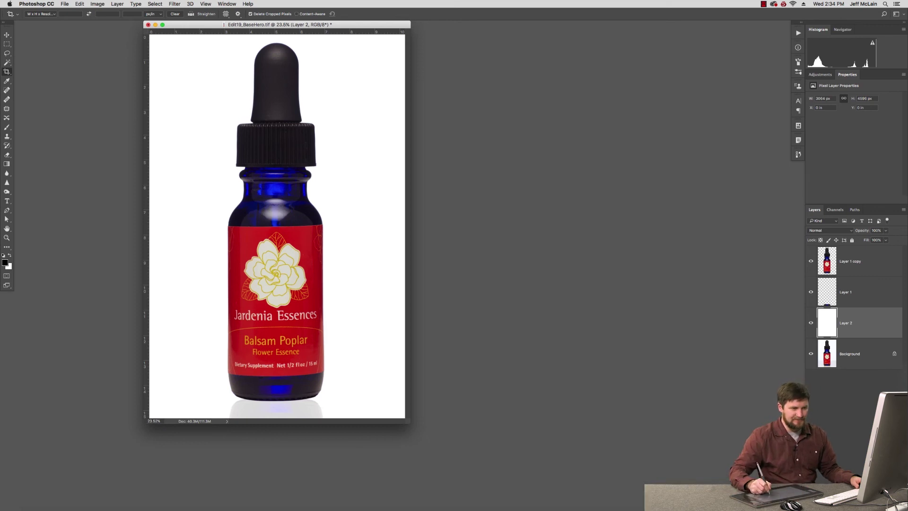
click(868, 440)
key(super+Tab)
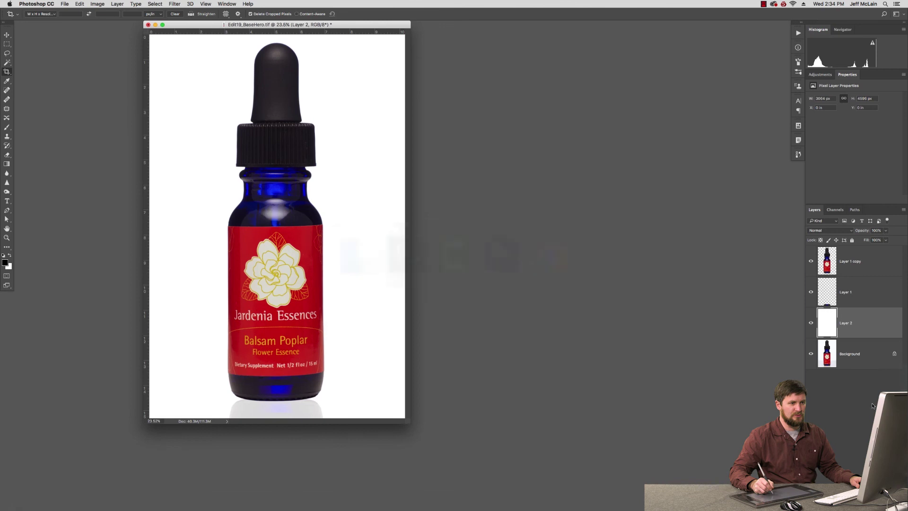
click(853, 506)
Paint black along the bottle's base on the Layer 2 mask with a small Normal-mode brush to reveal the original contact shadow
key(f)
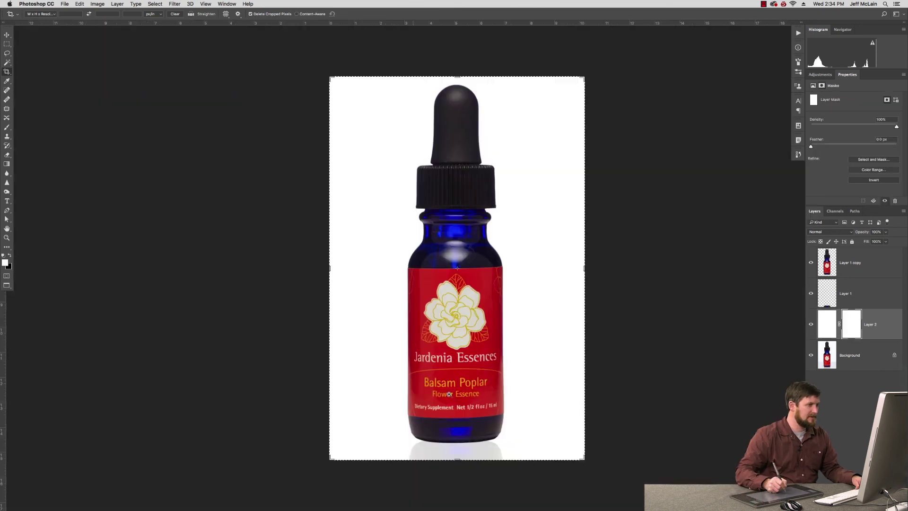
mouse_move(586, 393)
super+mouse_down()
mouse_move(334, 497)
mouse_move(218, 509)
super+mouse_up()
key(b)
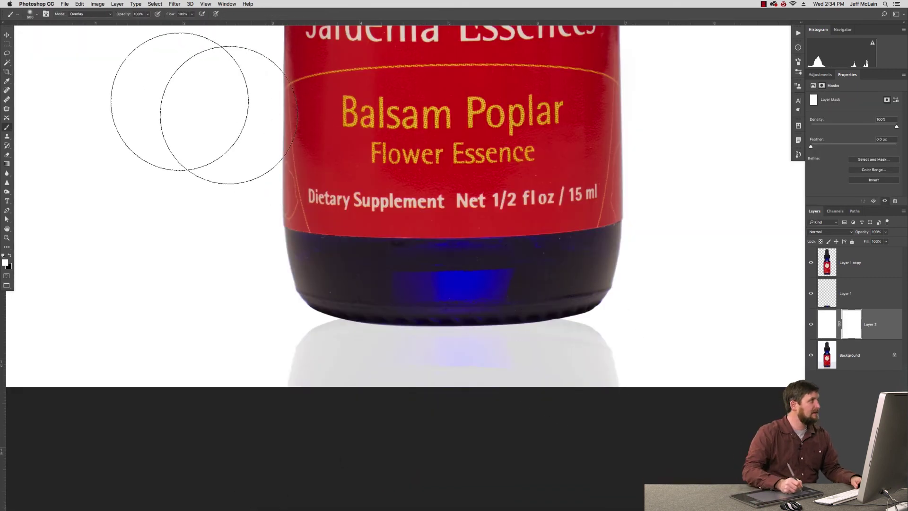
click(95, 14)
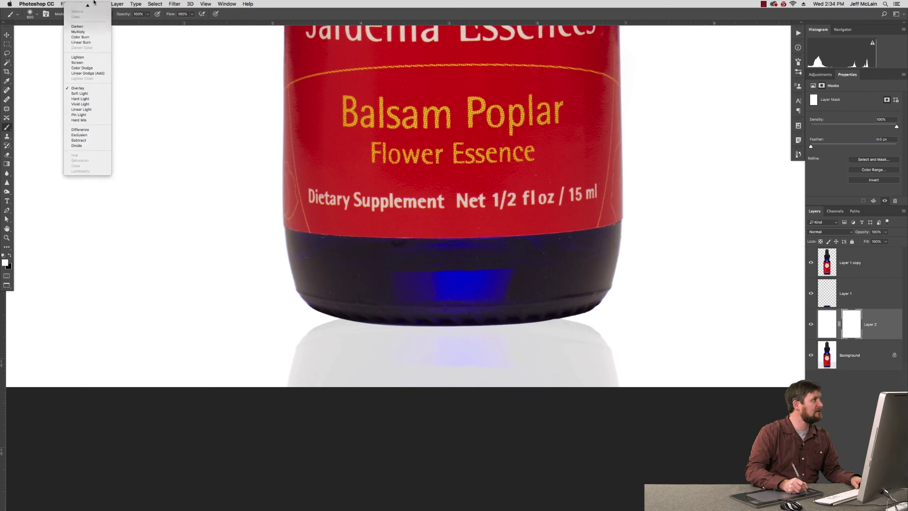
click(90, 9)
key(bracketleft)
key(bracketleft)
key(bracketleft)
key(bracketleft)
key(bracketleft)
key(bracketleft)
key(bracketleft)
key(bracketleft)
key(bracketleft)
key(bracketleft)
key(bracketleft)
key(bracketleft)
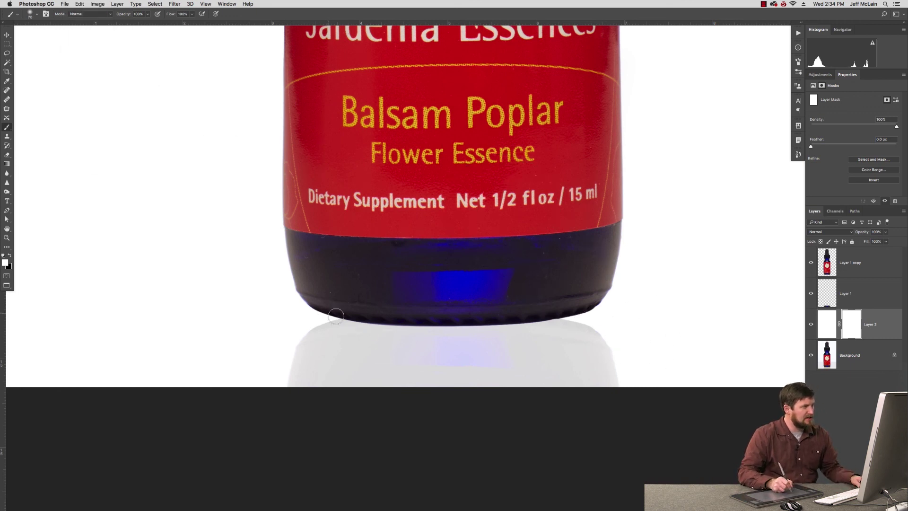
key(x)
mouse_move(317, 312)
mouse_down()
mouse_move(498, 320)
mouse_move(415, 320)
mouse_move(470, 324)
mouse_move(600, 309)
mouse_up()
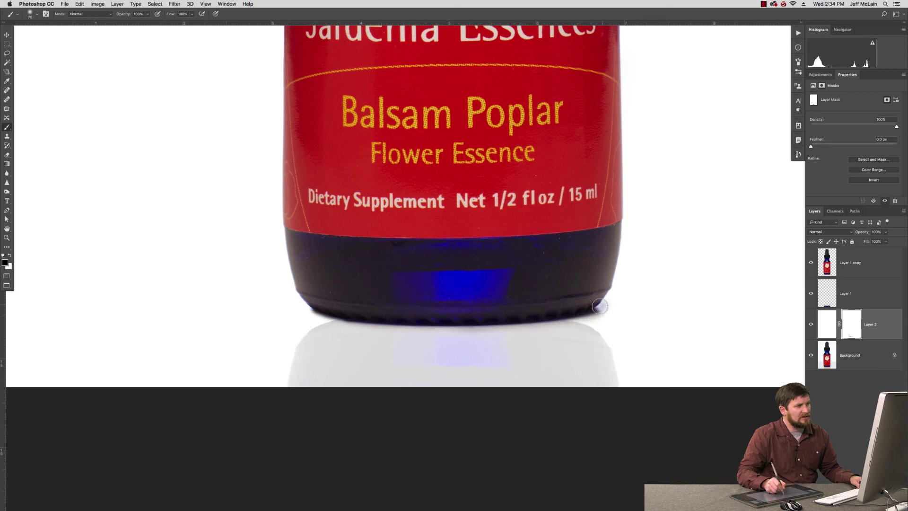
Paint white on the Layer 2 mask with a slightly larger brush to trim the excess shadow at the base's corners
key(x)
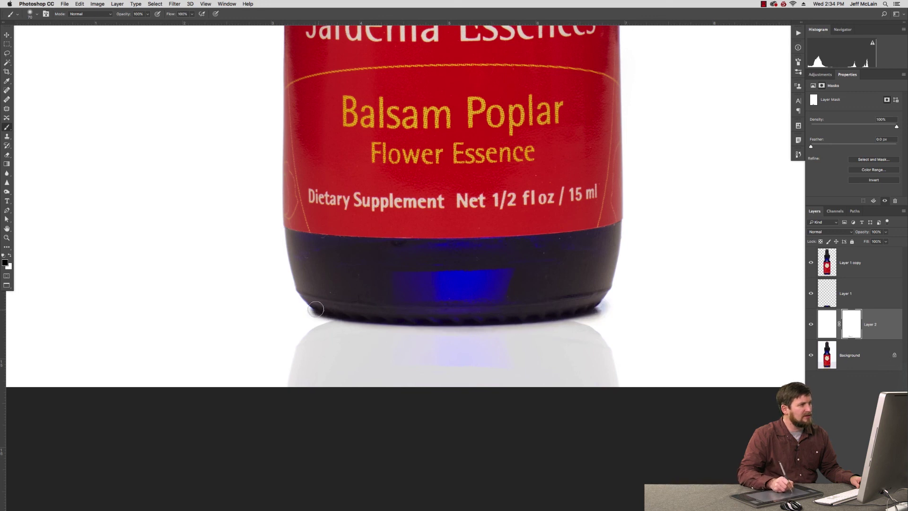
key(bracketright)
key(bracketright)
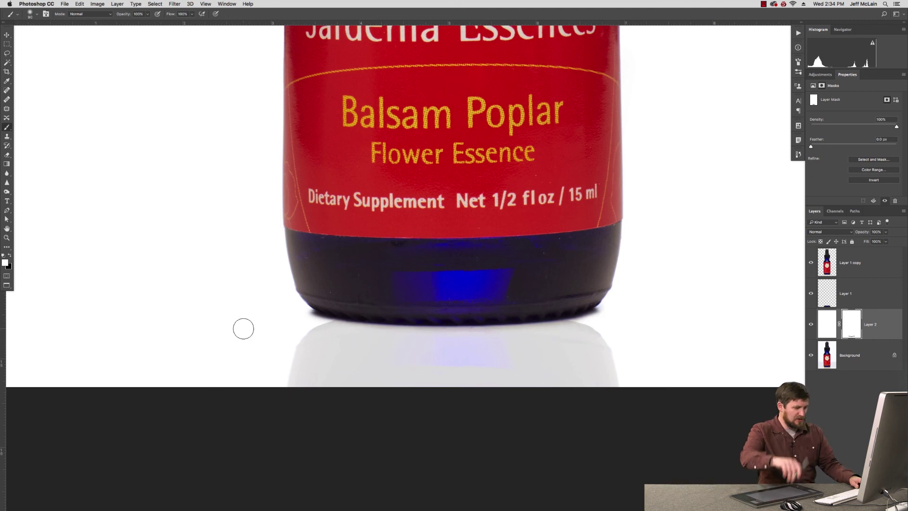
Return the finished hero image to a windowed view and show the Edit19_Mask.tif window beside it
key(super+0)
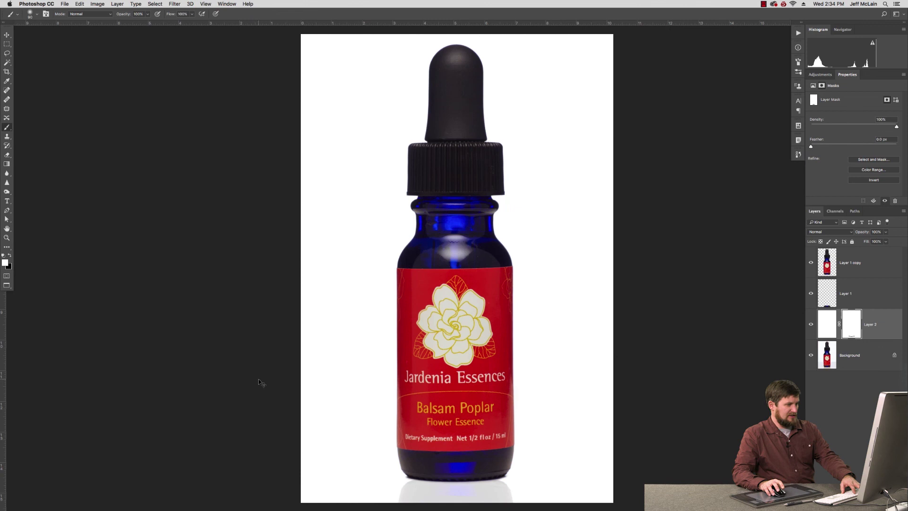
key(super+minus)
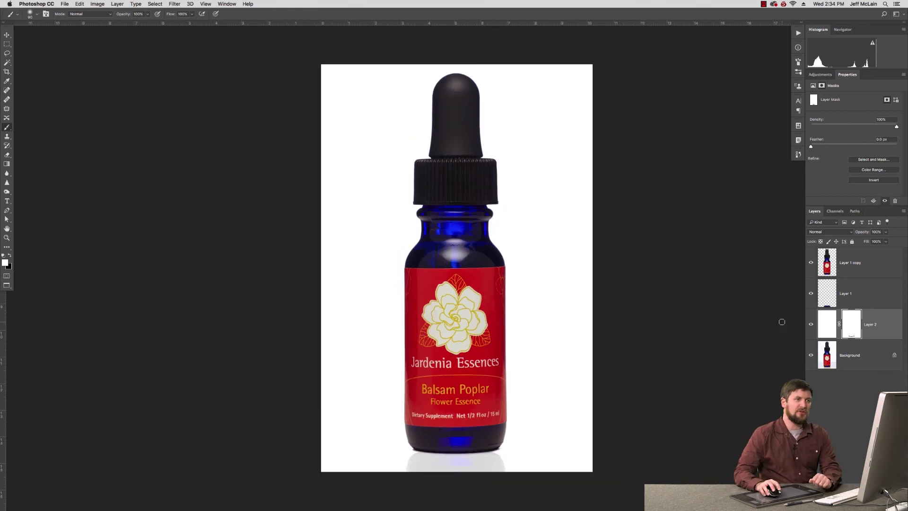
key(f)
key(f)
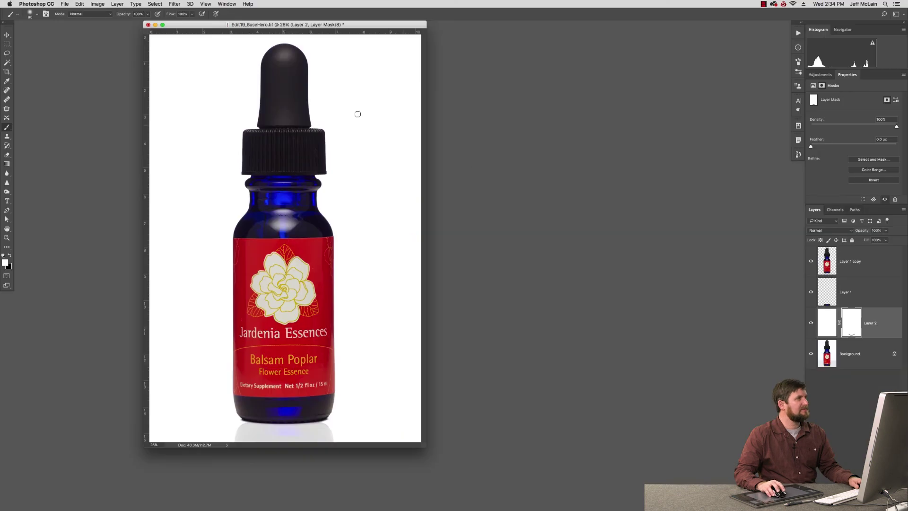
drag(280, 27, 447, 65)
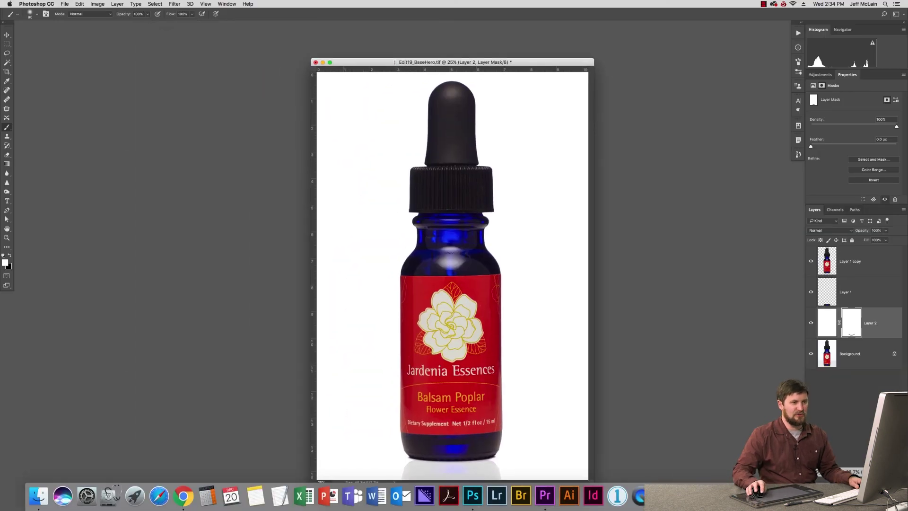
click(845, 495)
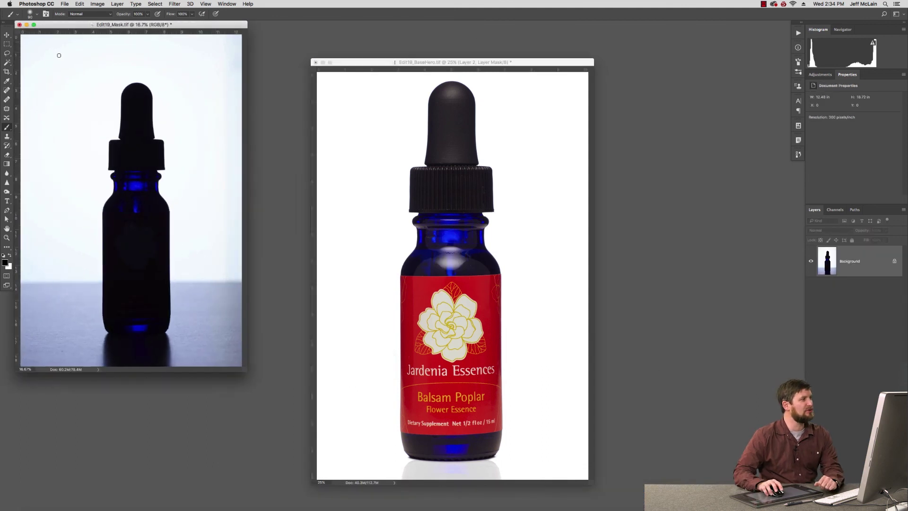
View the Red channel and the Red copy mask channel of Edit19_Mask.tif
click(835, 209)
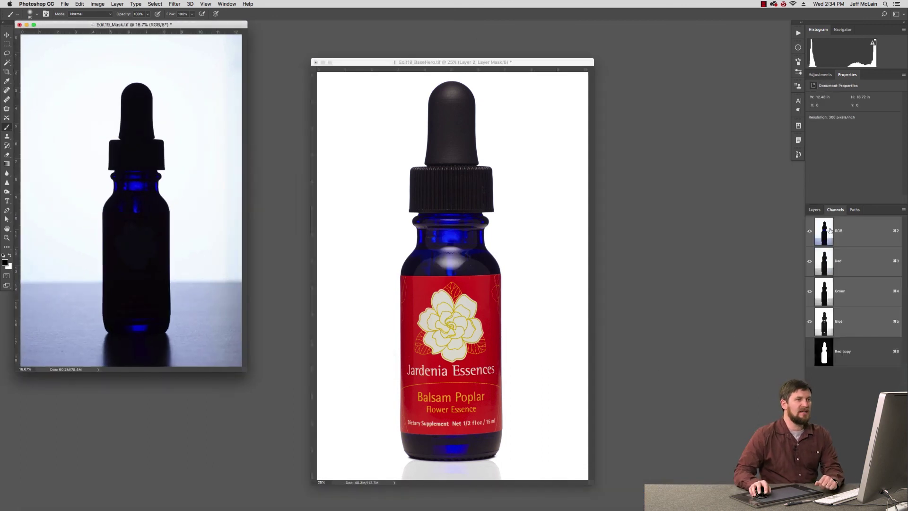
click(835, 259)
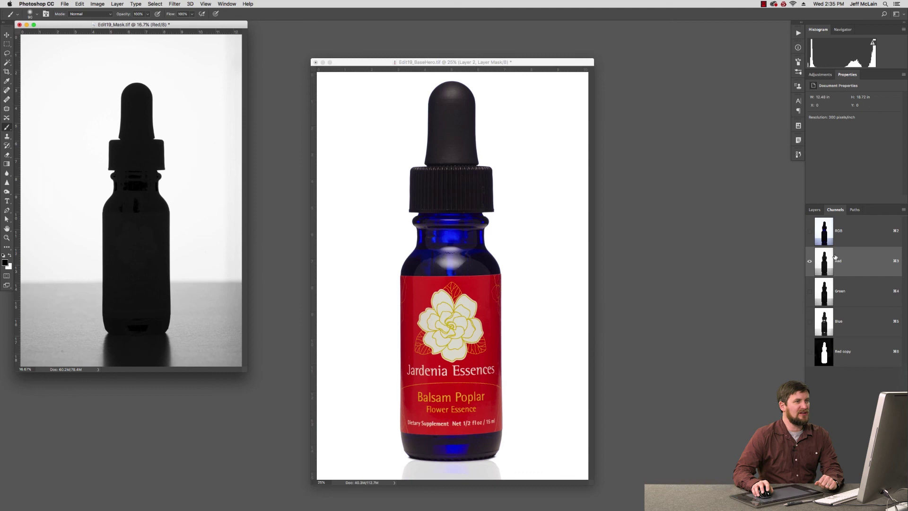
click(824, 350)
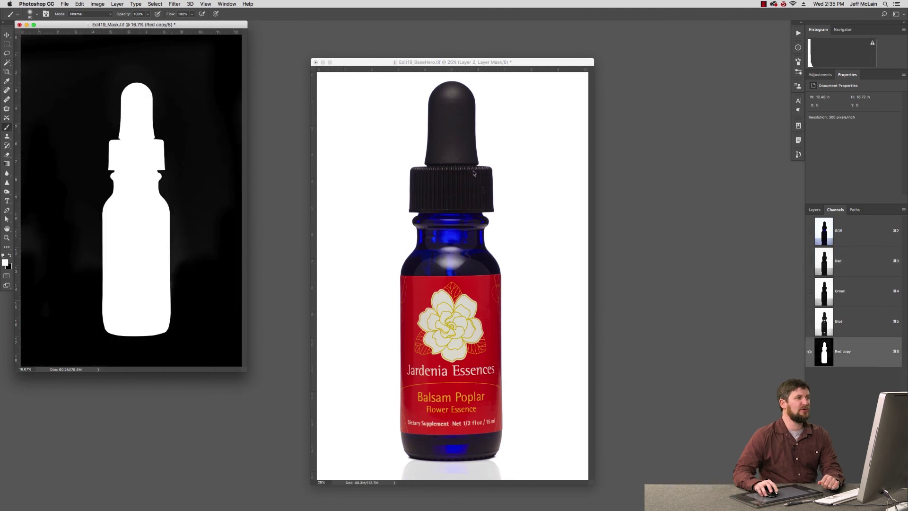